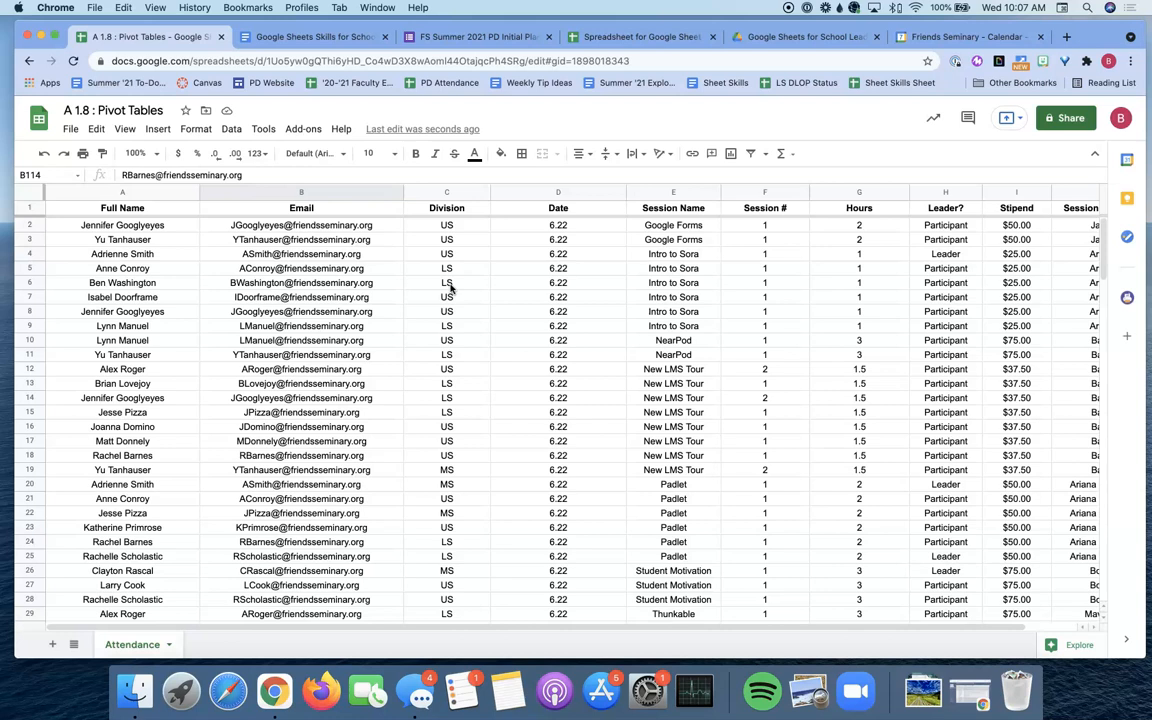
Step: Create a pivot table on a new sheet from the data range Attendance!A1:J123
click(233, 131)
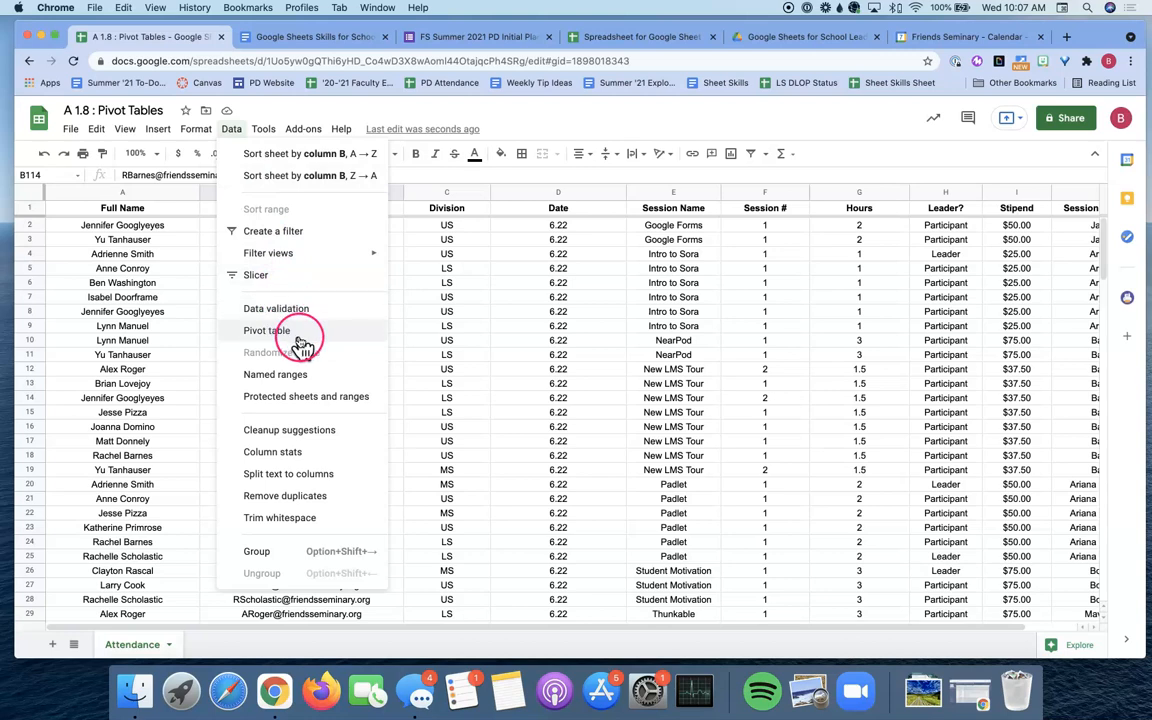
click(268, 331)
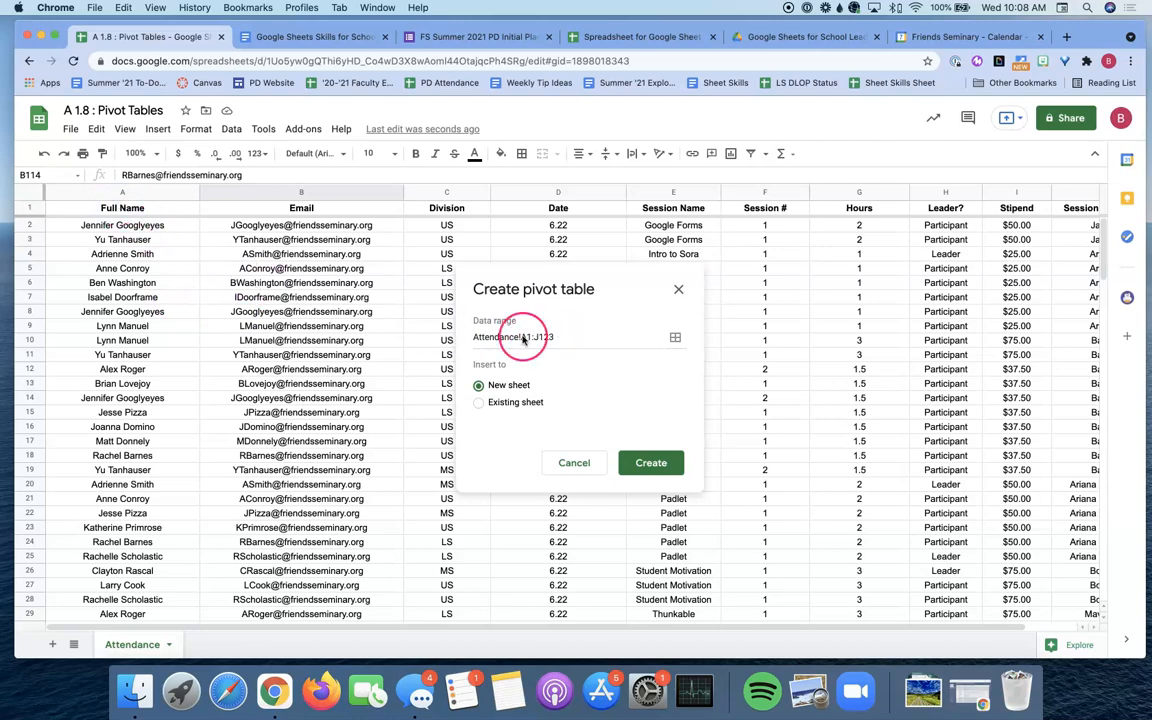
scroll(869, 437, right, 2)
scroll(872, 437, down, 2)
scroll(870, 437, down, 20)
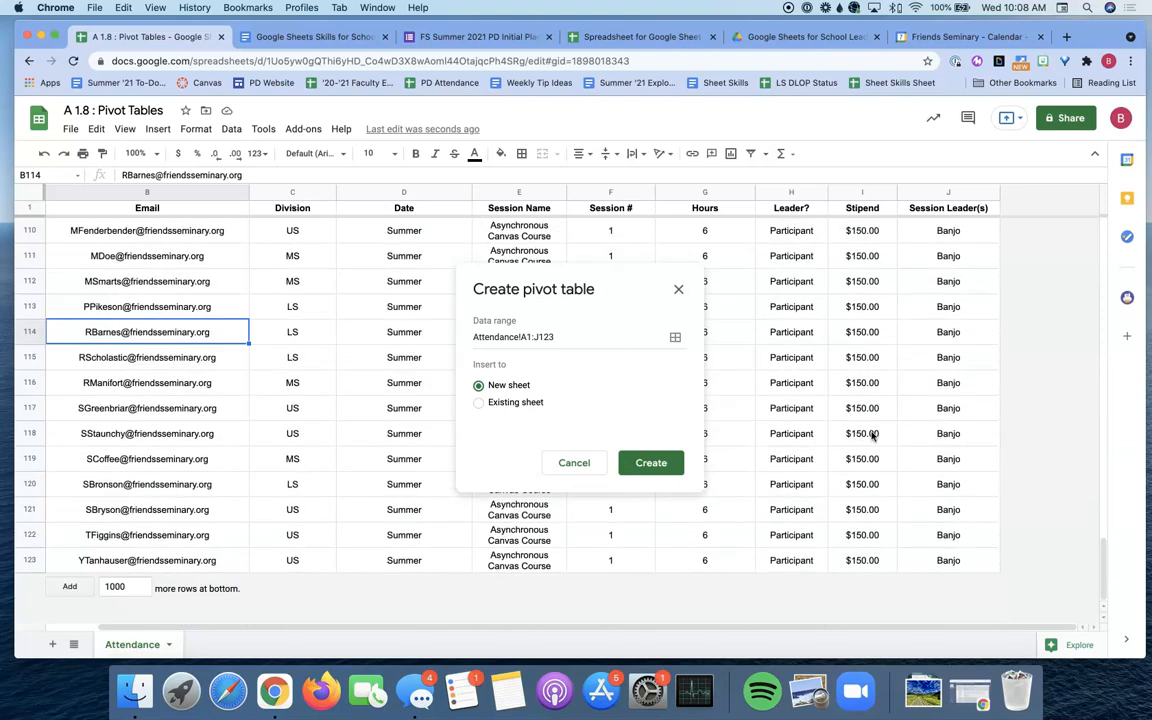
scroll(955, 556, up, 20)
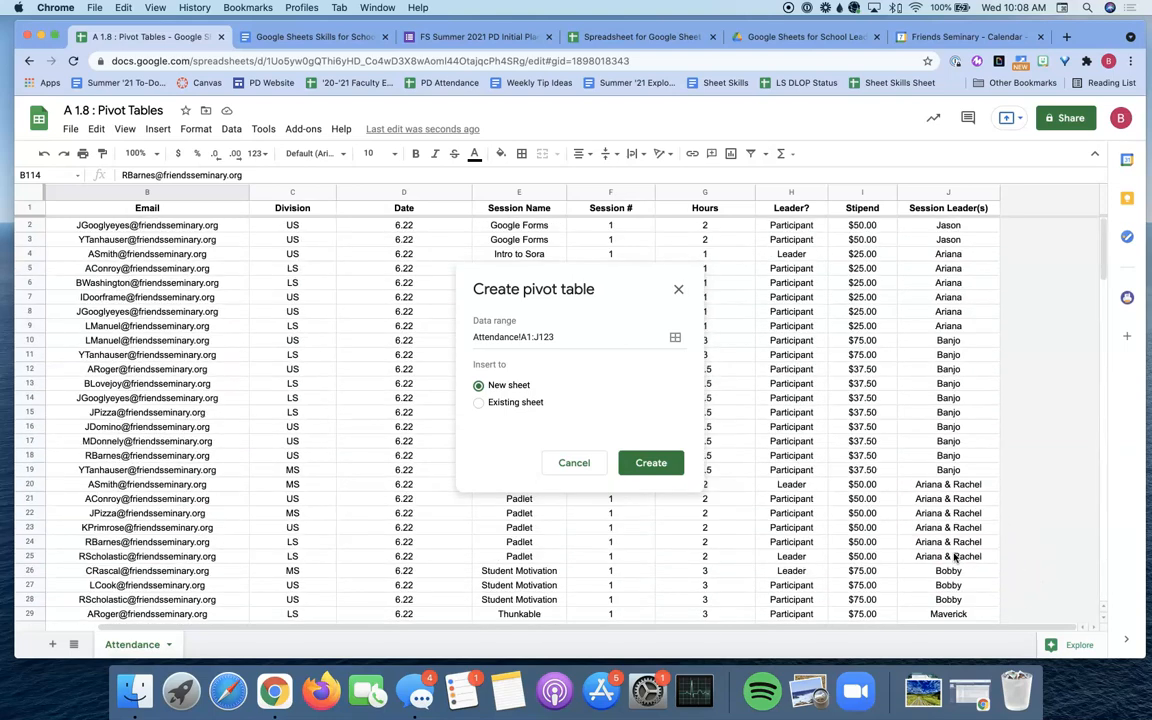
scroll(955, 556, left, 2)
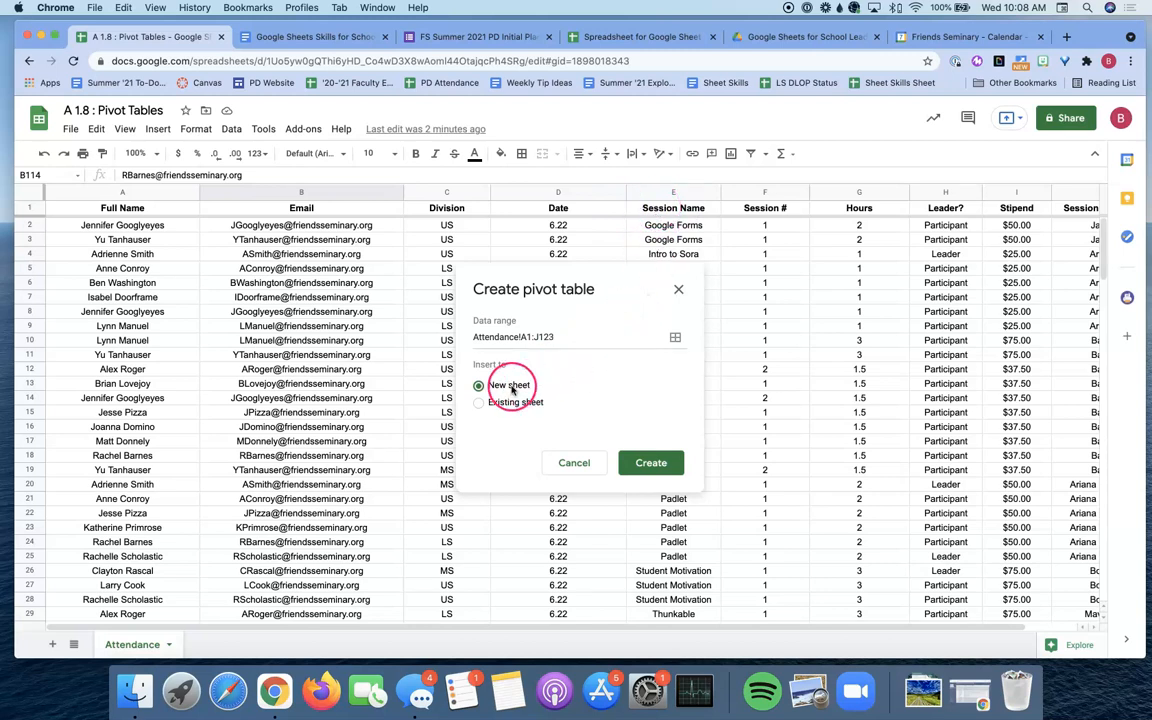
click(652, 464)
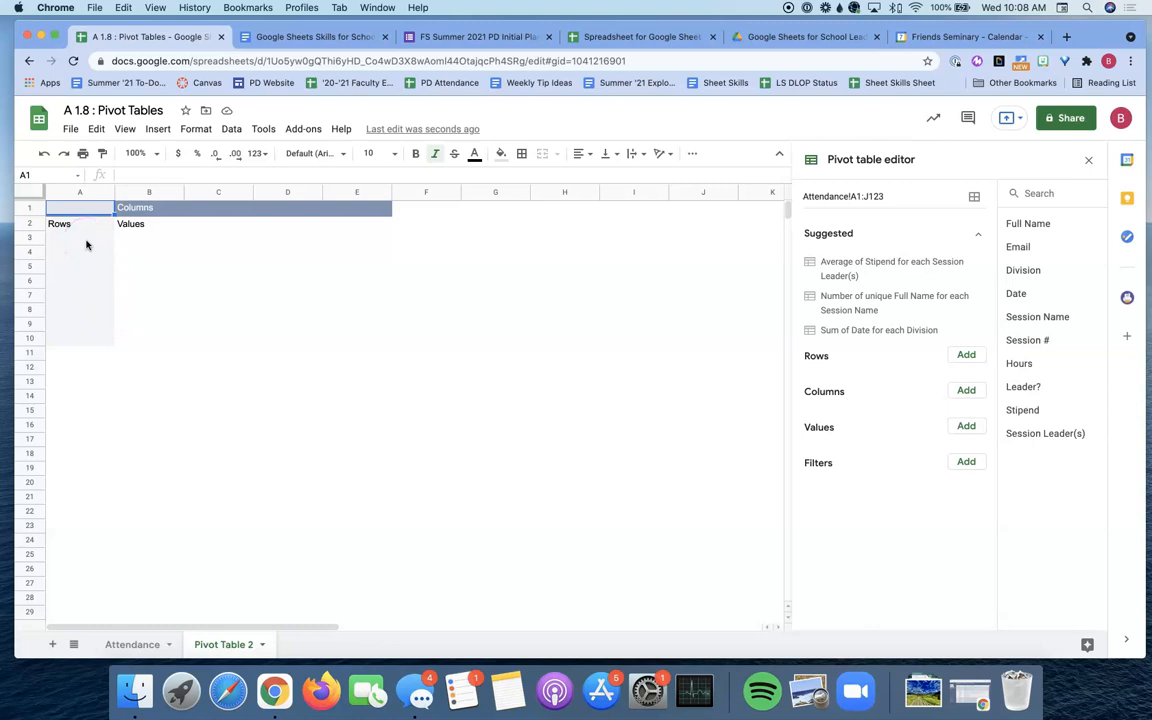
Step: Add Session Leader(s) as the pivot table's rows and fit column A to its contents
click(972, 358)
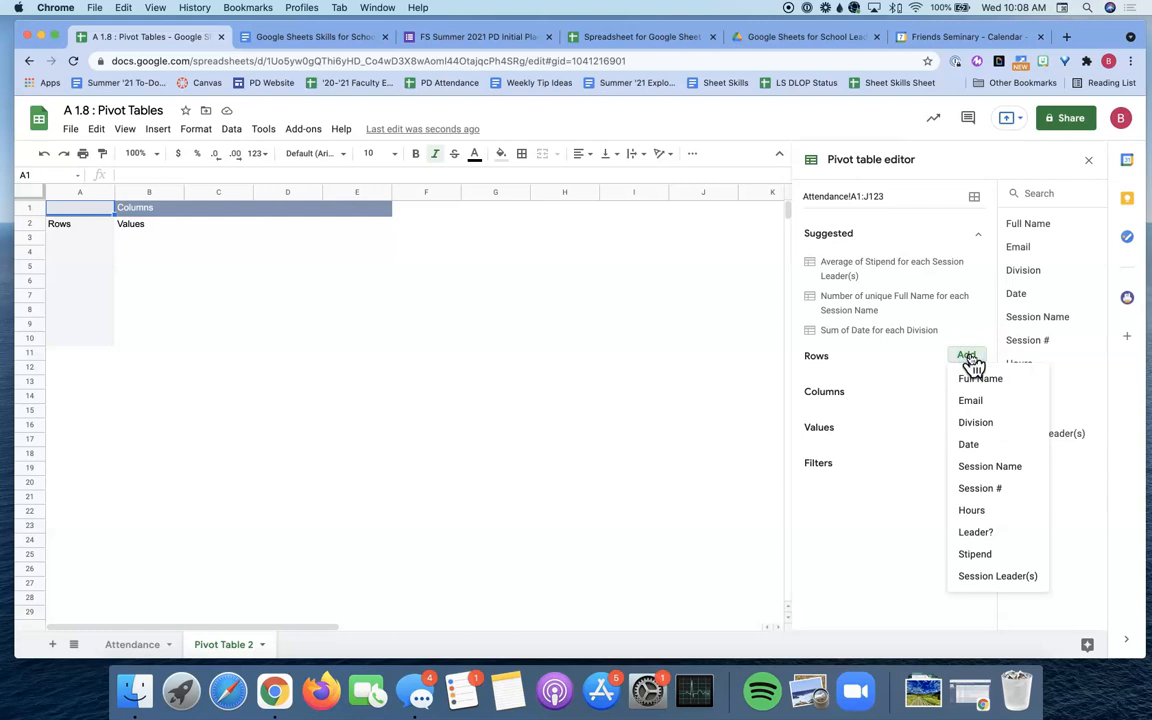
click(998, 578)
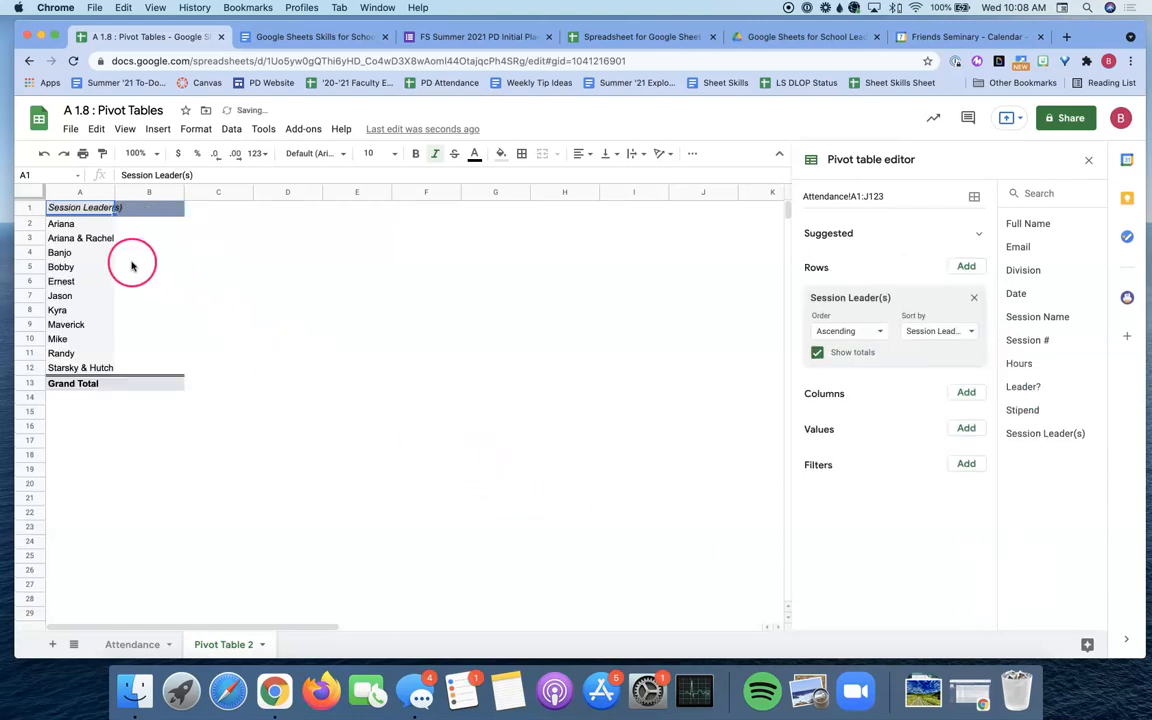
double_click(114, 193)
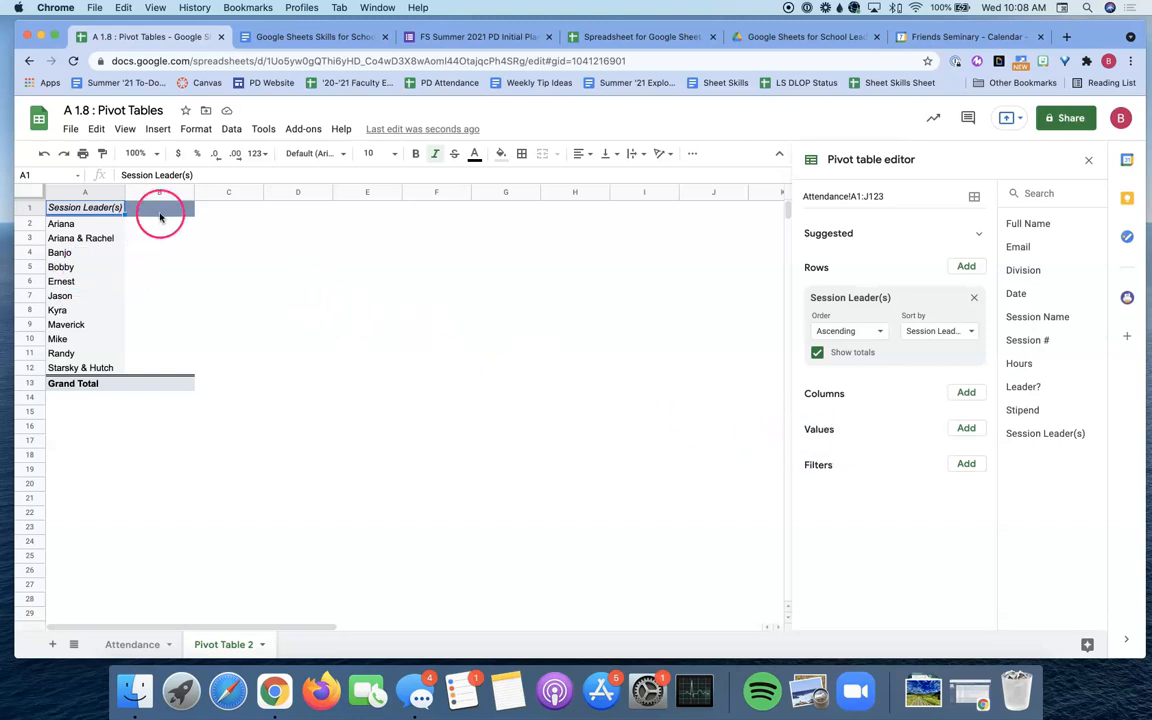
click(159, 224)
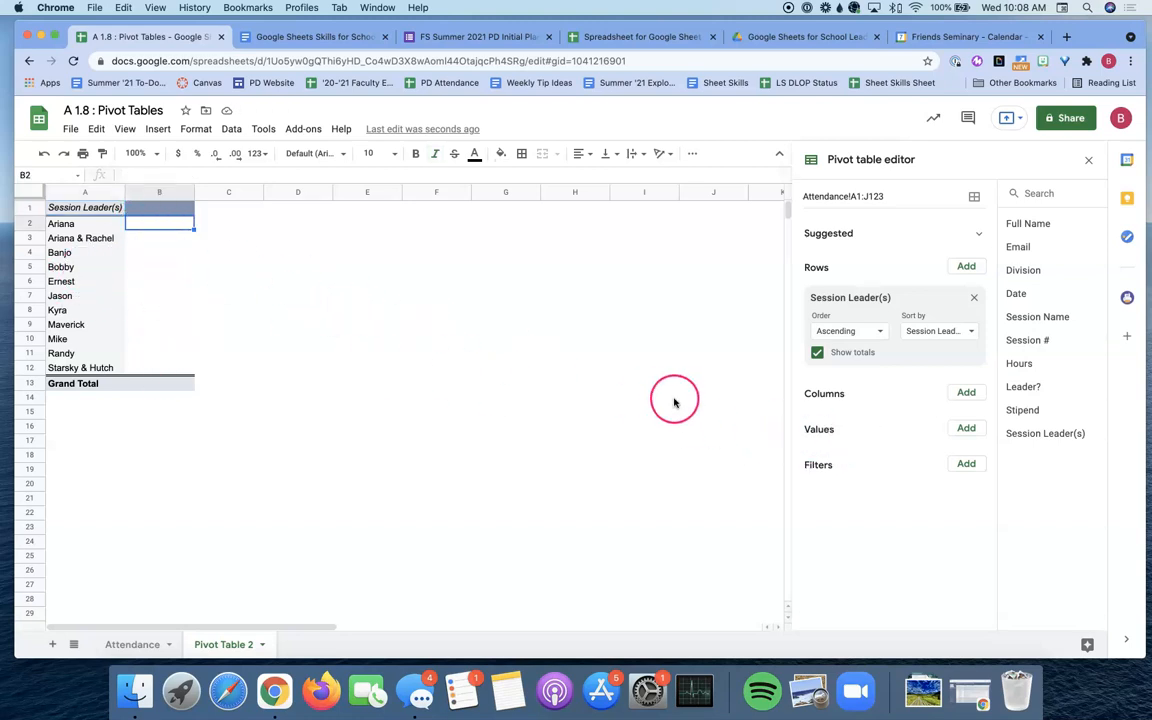
Step: Add Hours as a pivot table value and look through its summarizing functions, keeping SUM
click(966, 430)
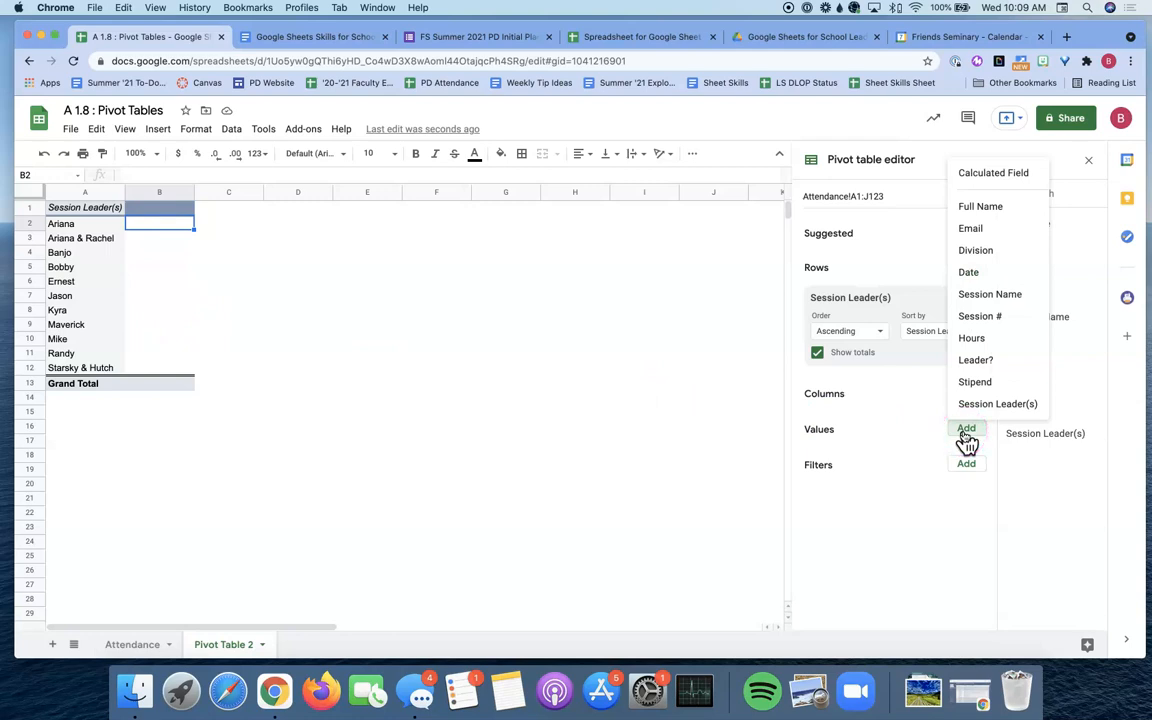
click(979, 341)
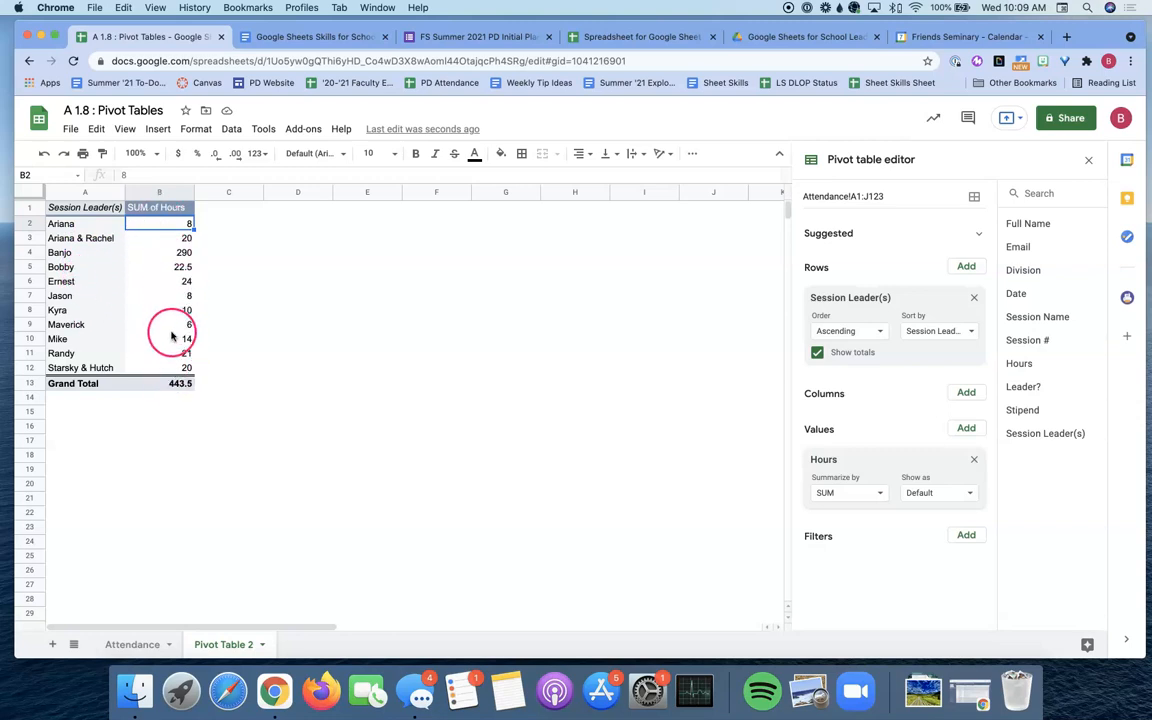
click(870, 492)
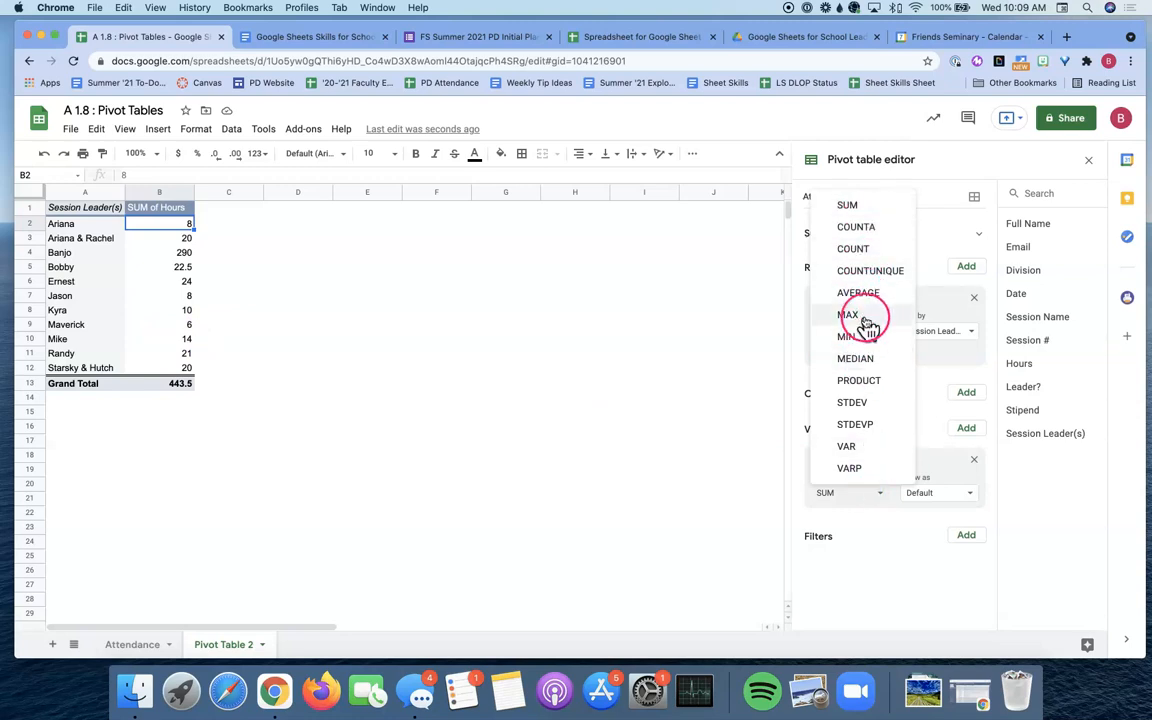
click(886, 553)
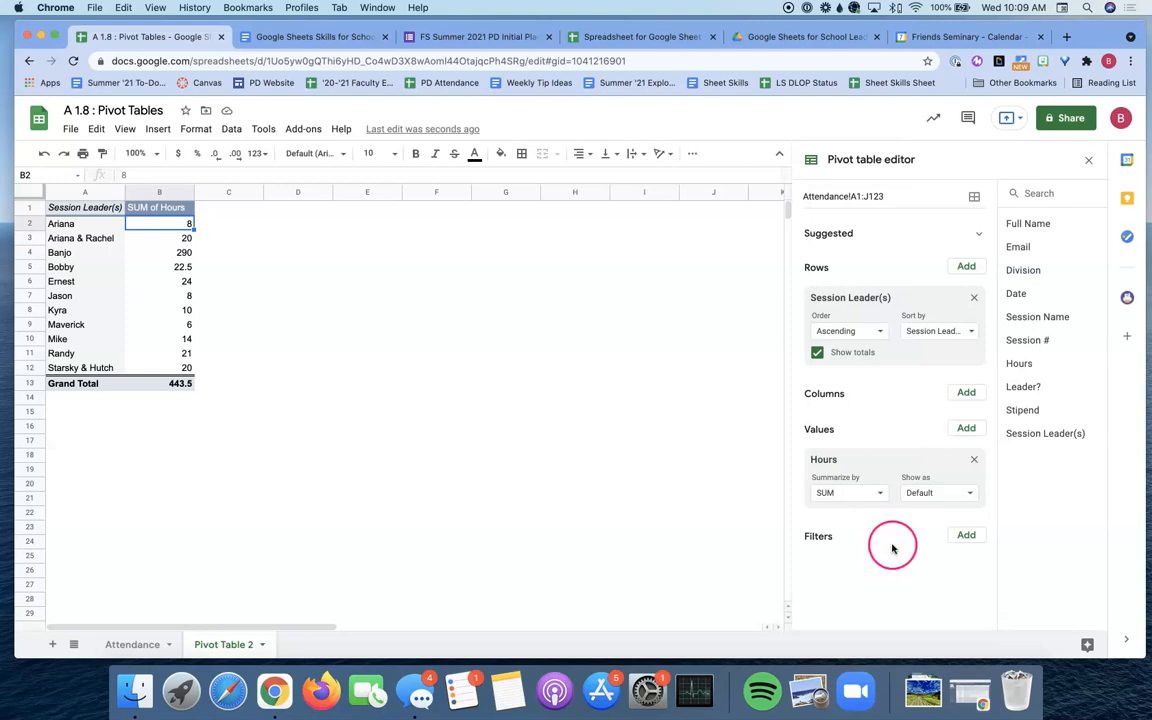
Step: Replace the Hours value with Stipend for each session leader
click(974, 459)
click(969, 432)
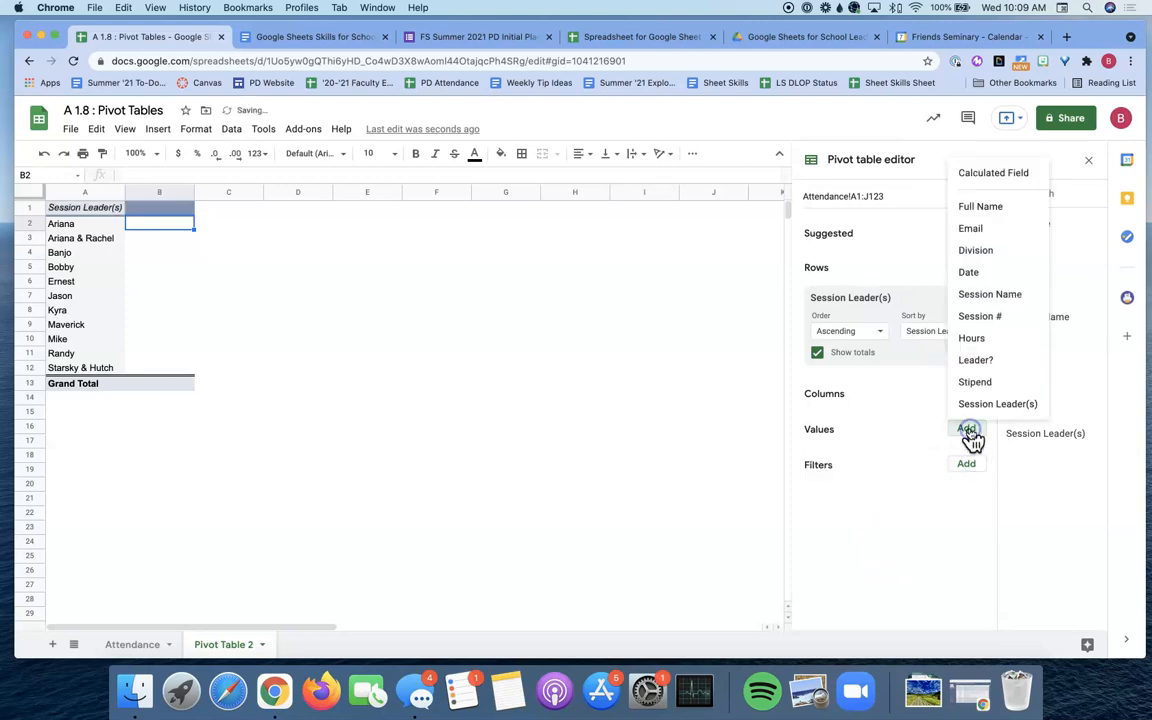
click(988, 381)
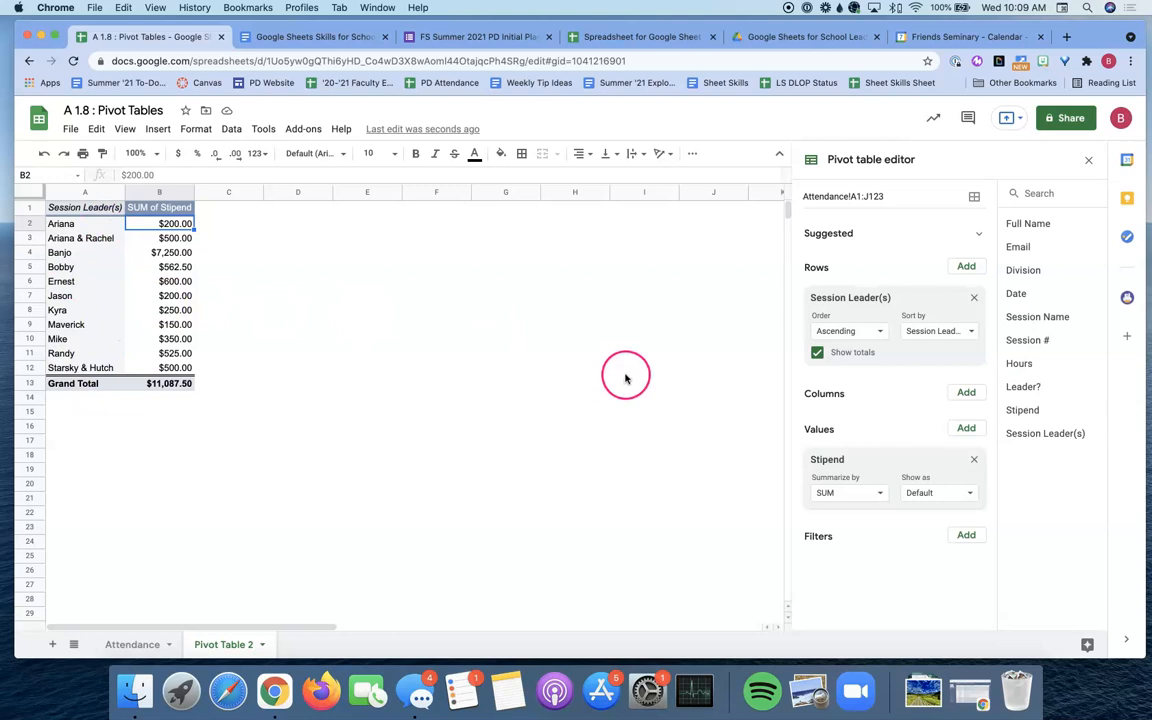
Step: Remove the Stipend value and replace the Session Leader(s) rows with Session Name
click(974, 459)
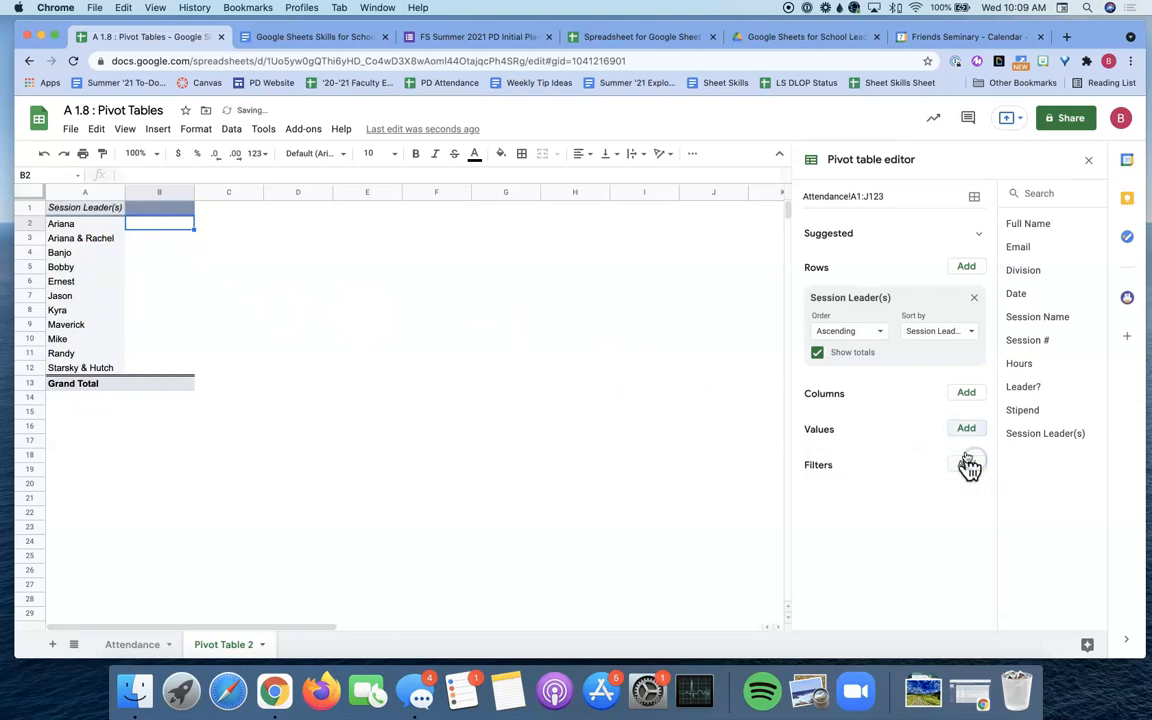
click(973, 301)
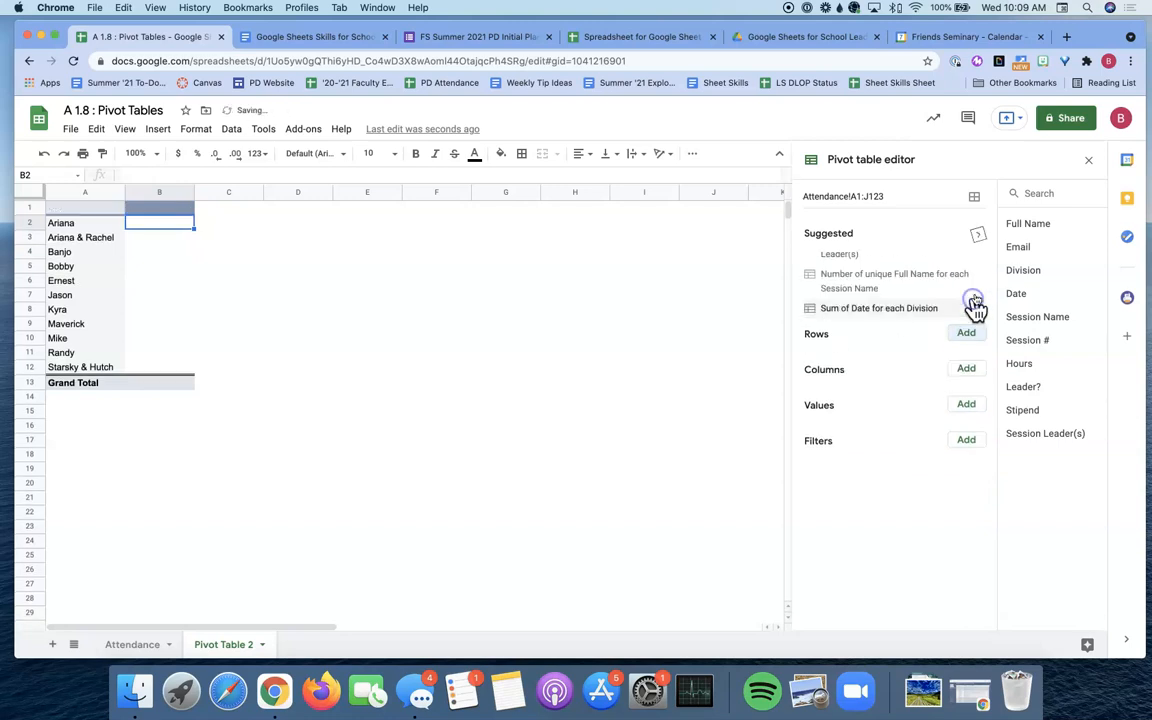
click(968, 358)
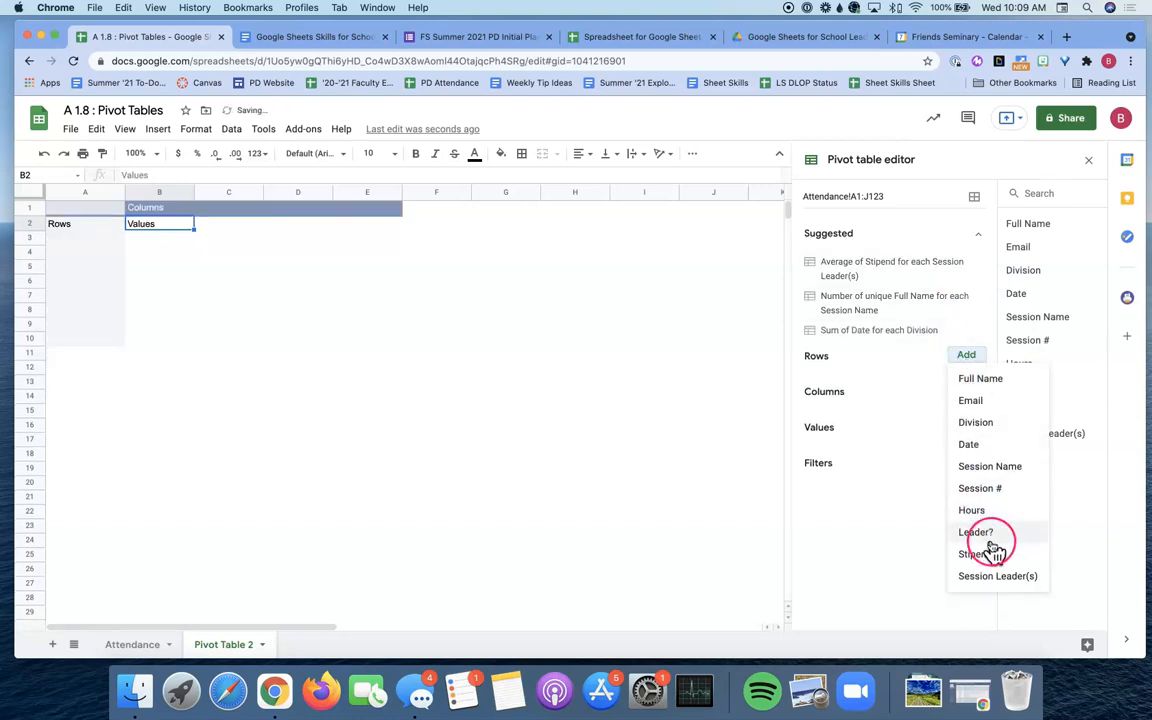
click(988, 466)
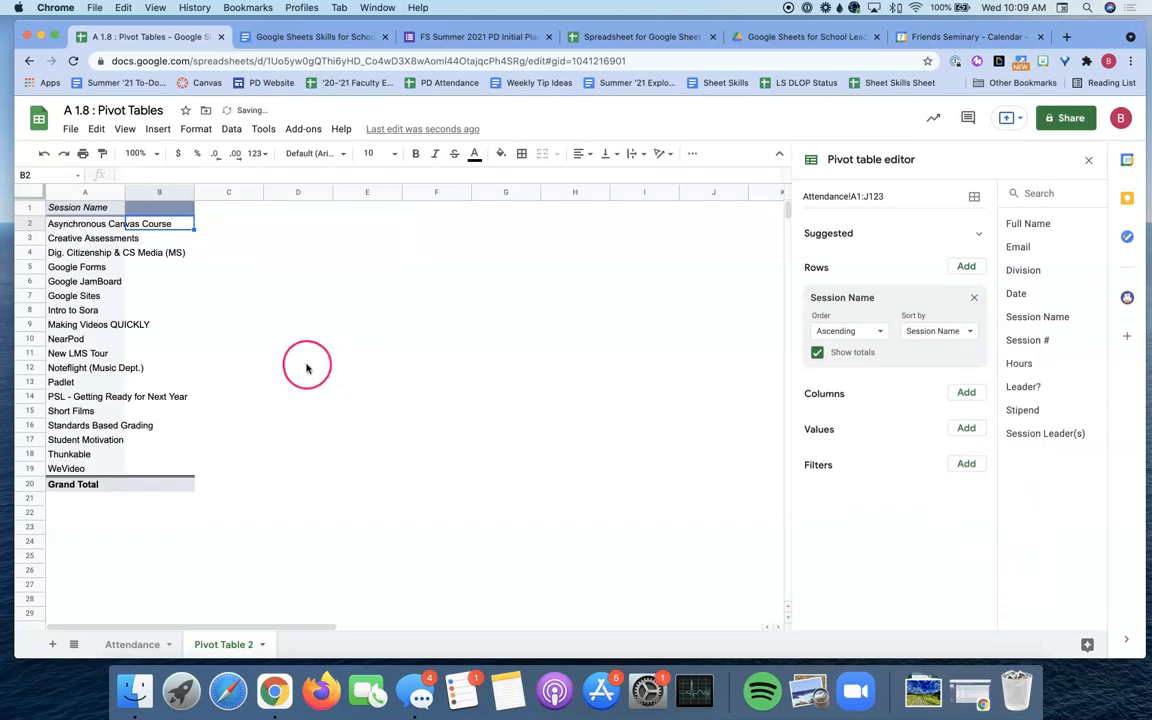
Step: Widen column A to fit the session names and add Hours as the value summarized by SUM
click(105, 191)
drag(124, 188, 190, 190)
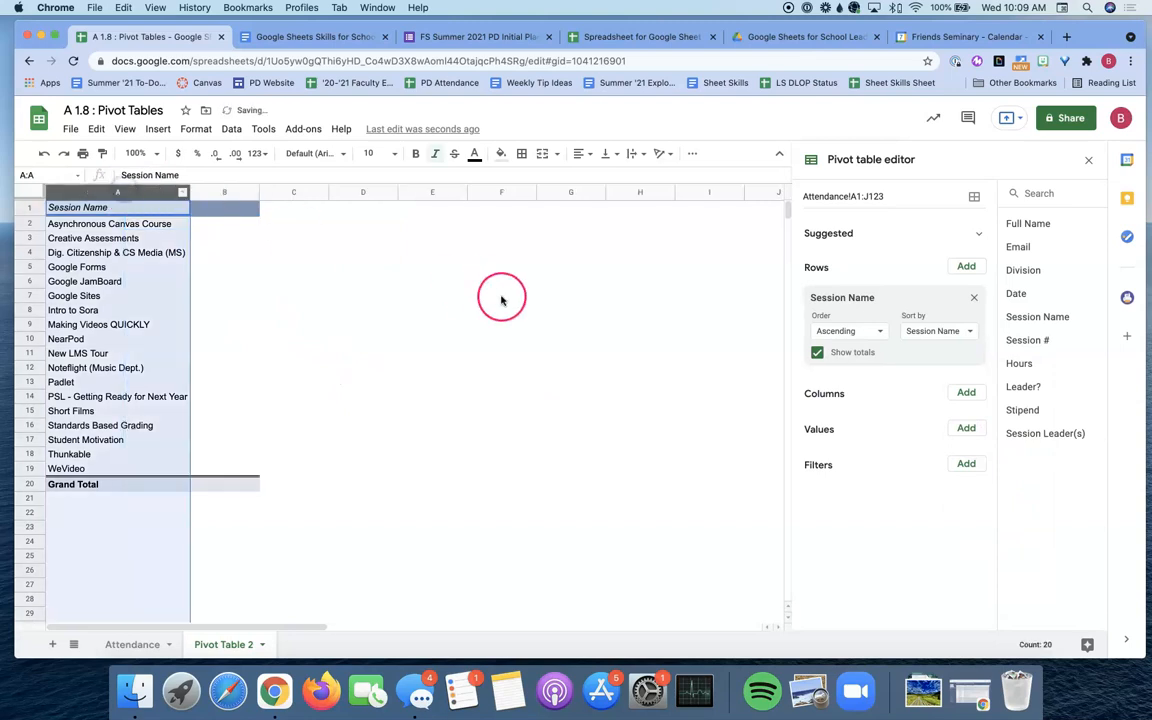
click(500, 365)
click(225, 252)
click(962, 429)
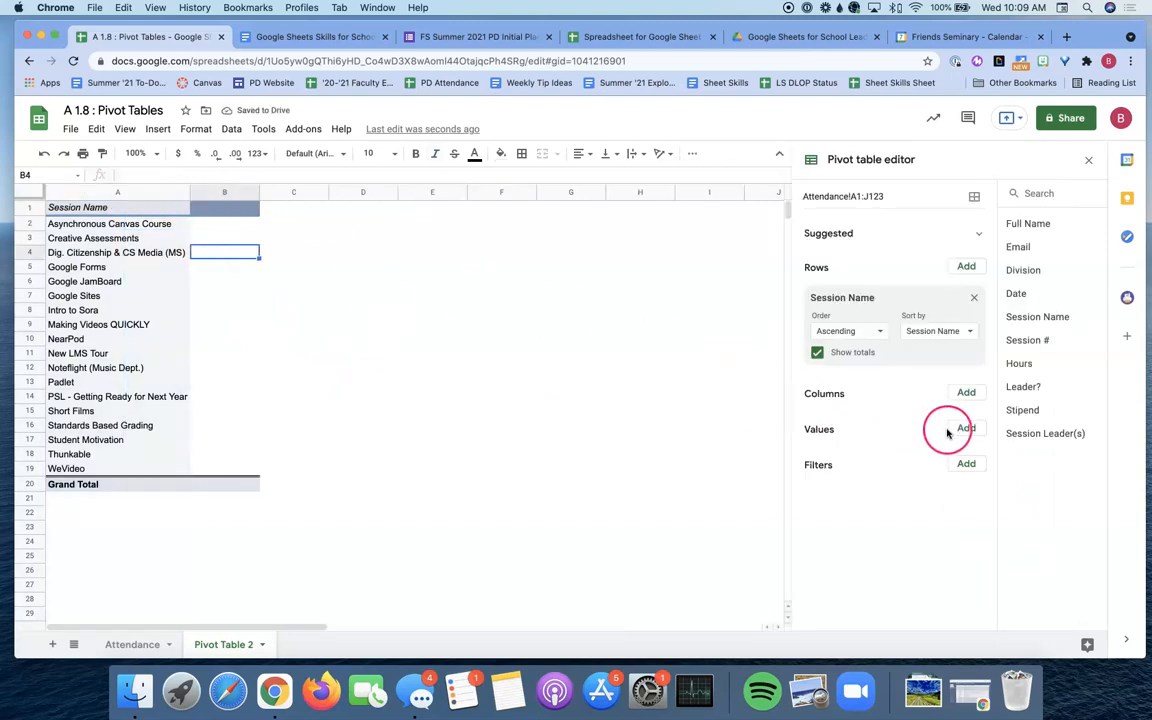
click(975, 339)
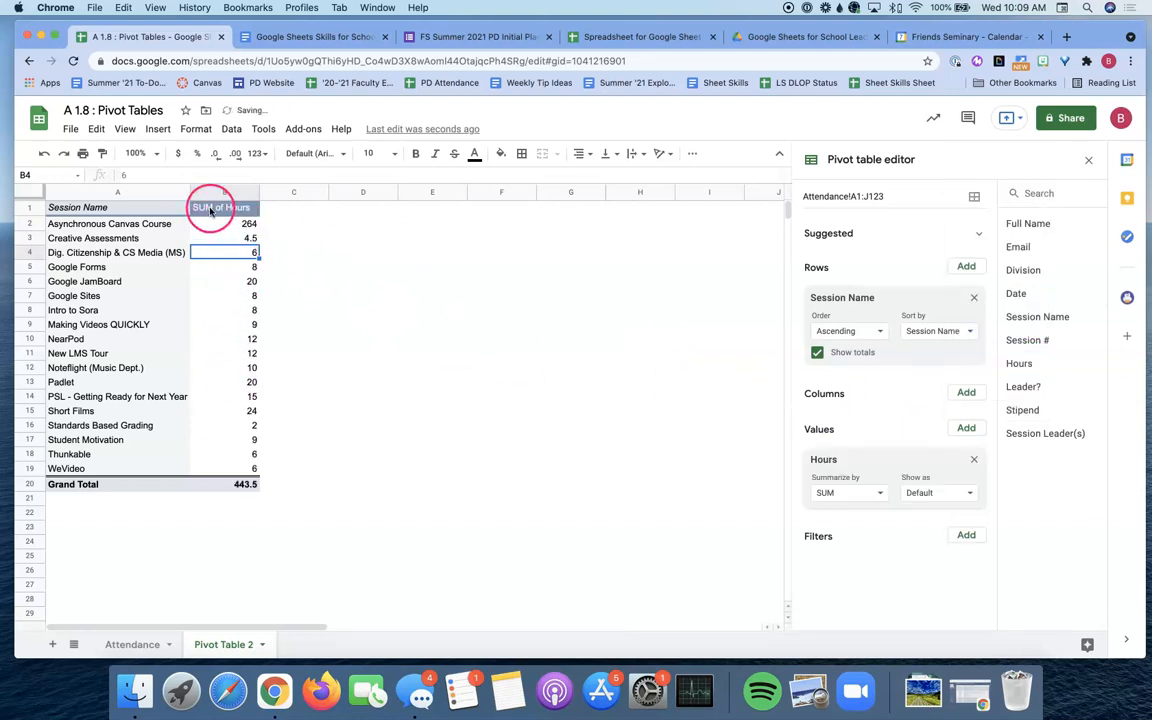
Step: Swap the Hours value for Stipend to total the stipends per session name
click(974, 459)
click(967, 431)
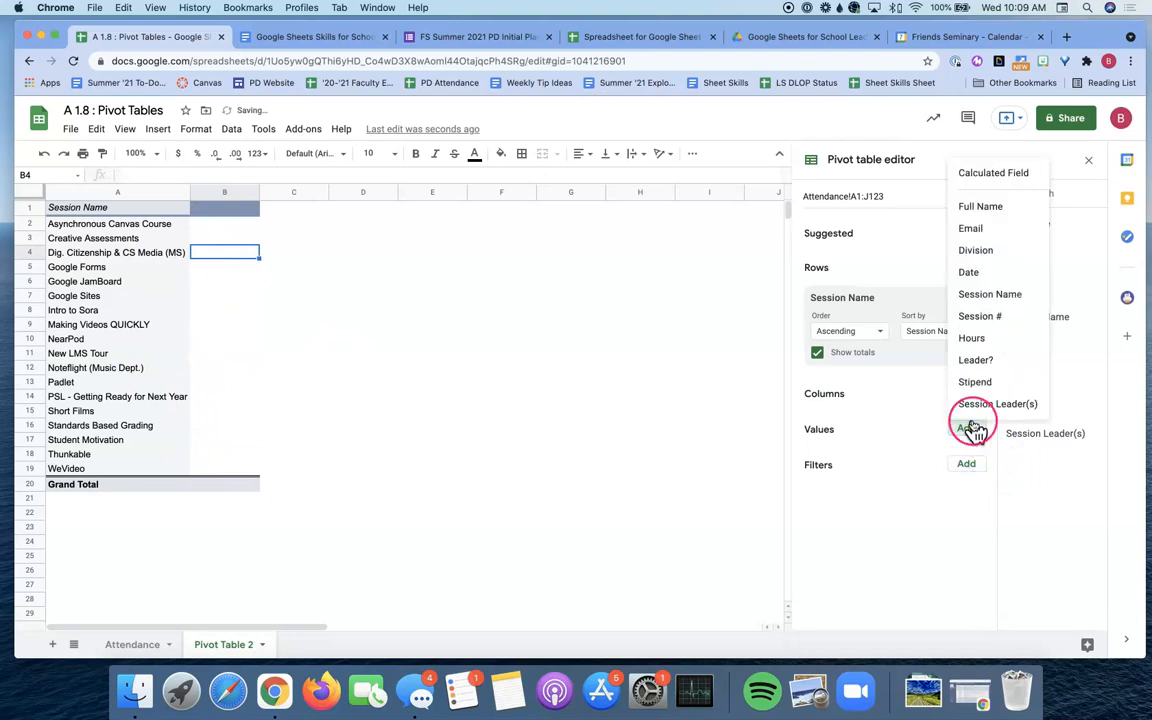
click(976, 381)
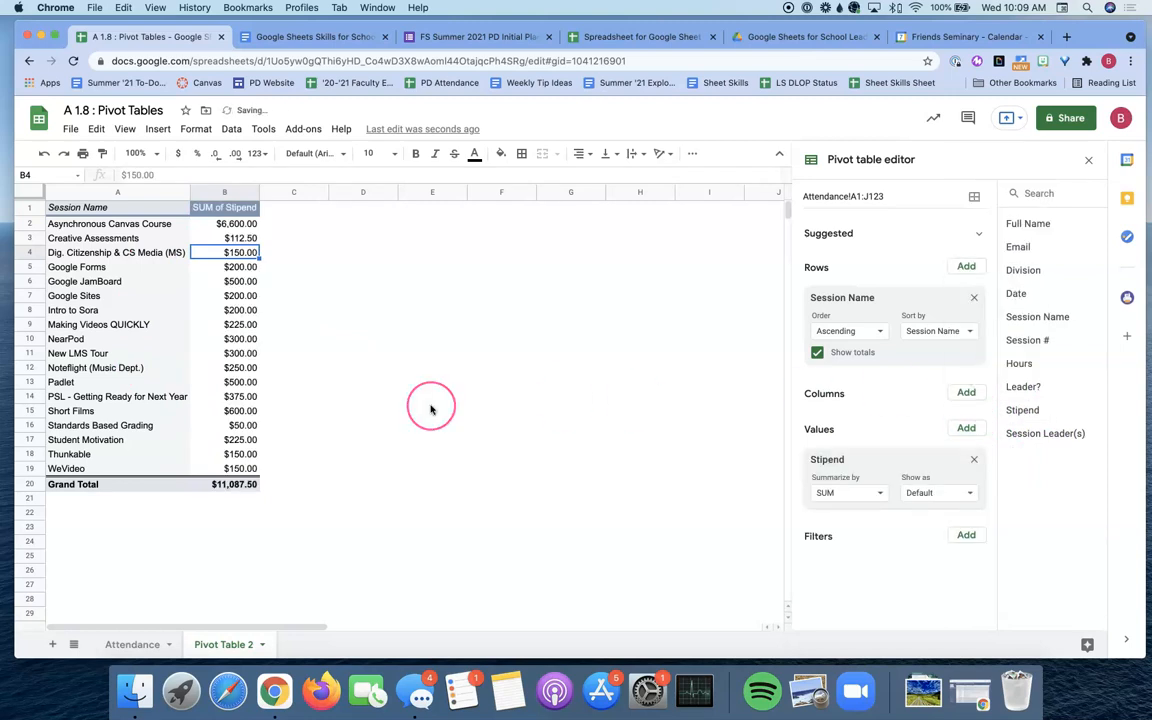
Step: Clear the Stipend value and Session Name rows, and set Session Leader(s) as rows with Session Name as columns
click(974, 459)
click(974, 299)
click(966, 356)
click(1022, 578)
click(968, 393)
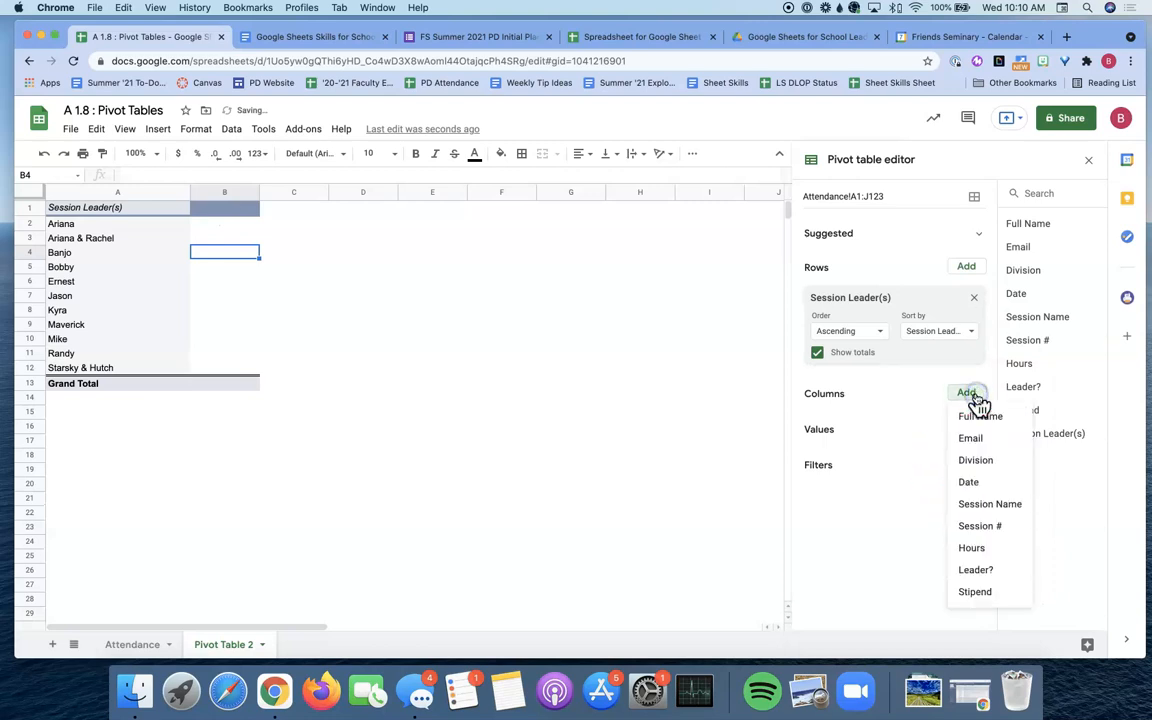
click(1013, 505)
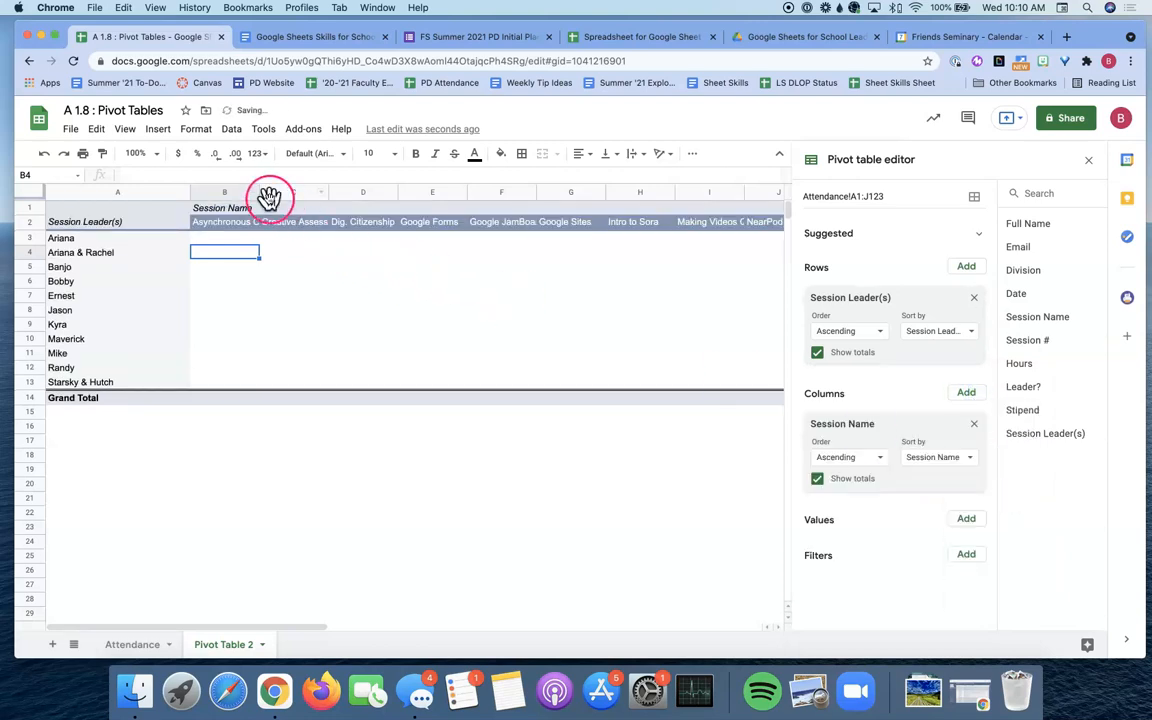
Step: Fit all column widths on the pivot table sheet to their contents and center-align every cell
click(28, 190)
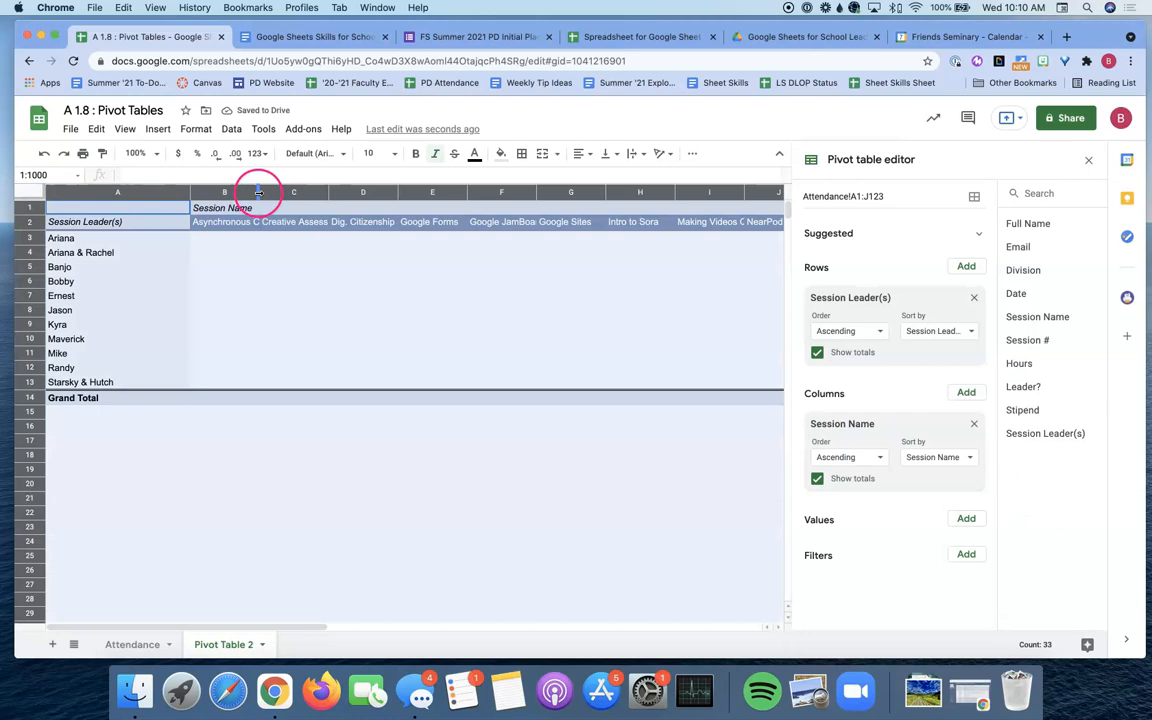
double_click(258, 192)
click(580, 153)
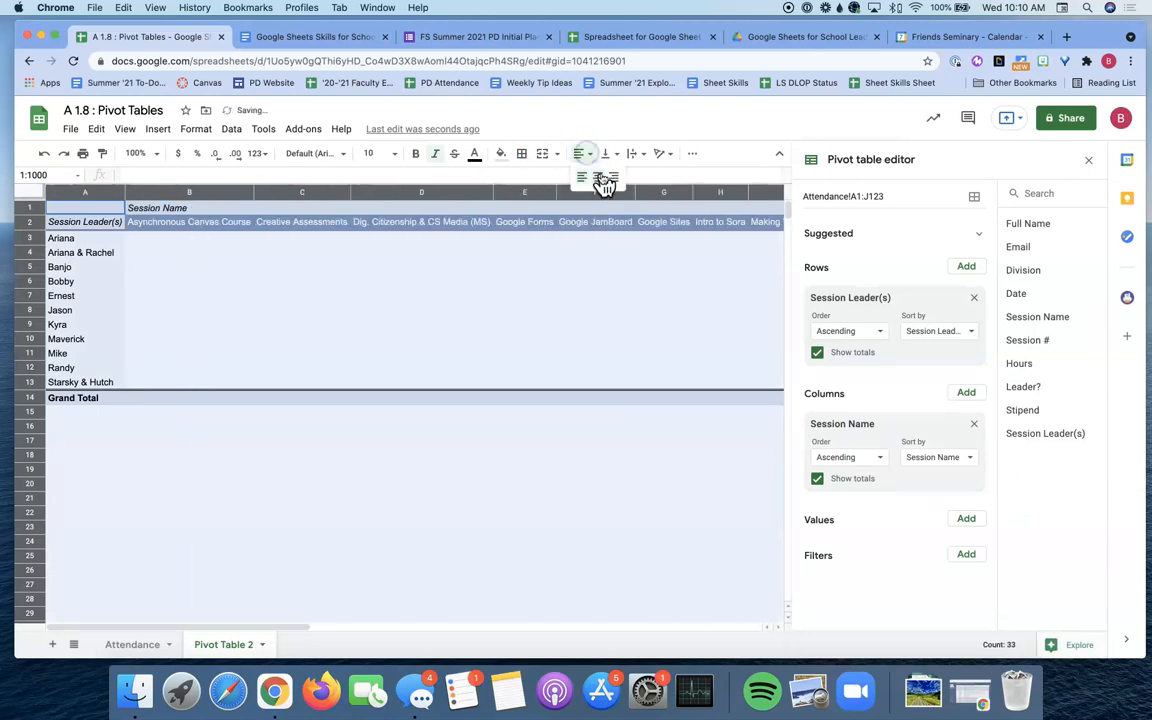
click(600, 174)
click(592, 322)
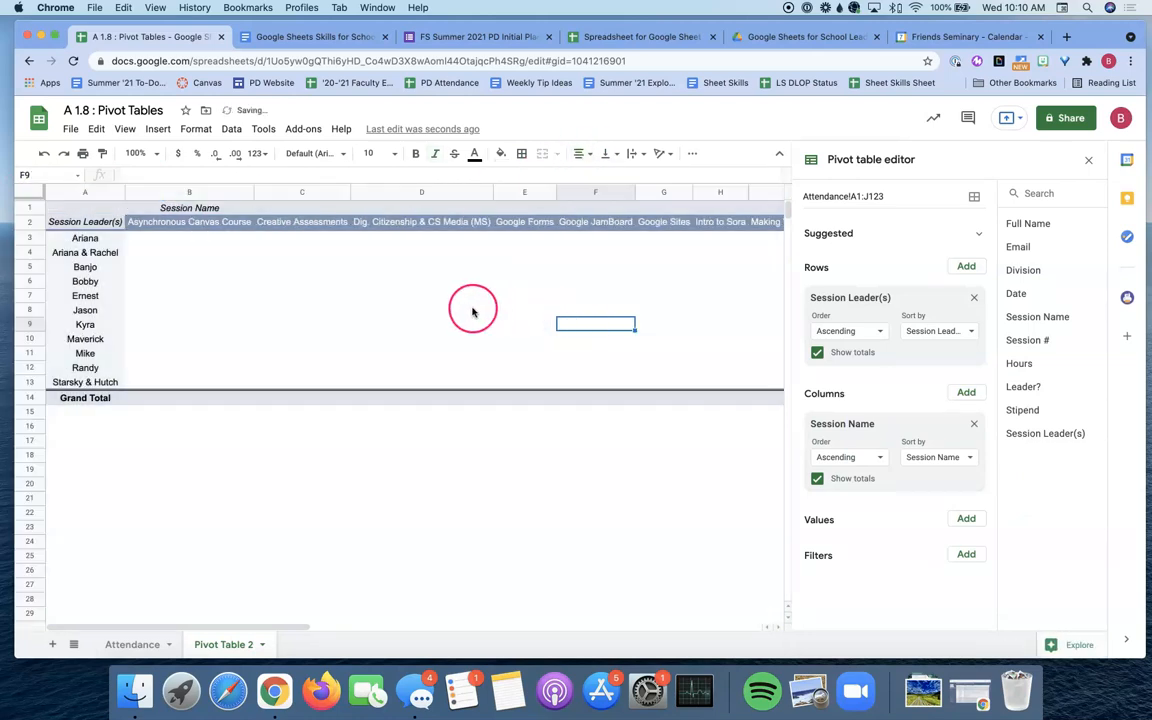
Step: Add Hours as the value summarized by SUM, and close the pivot table editor and reopen it from cell C6
click(966, 518)
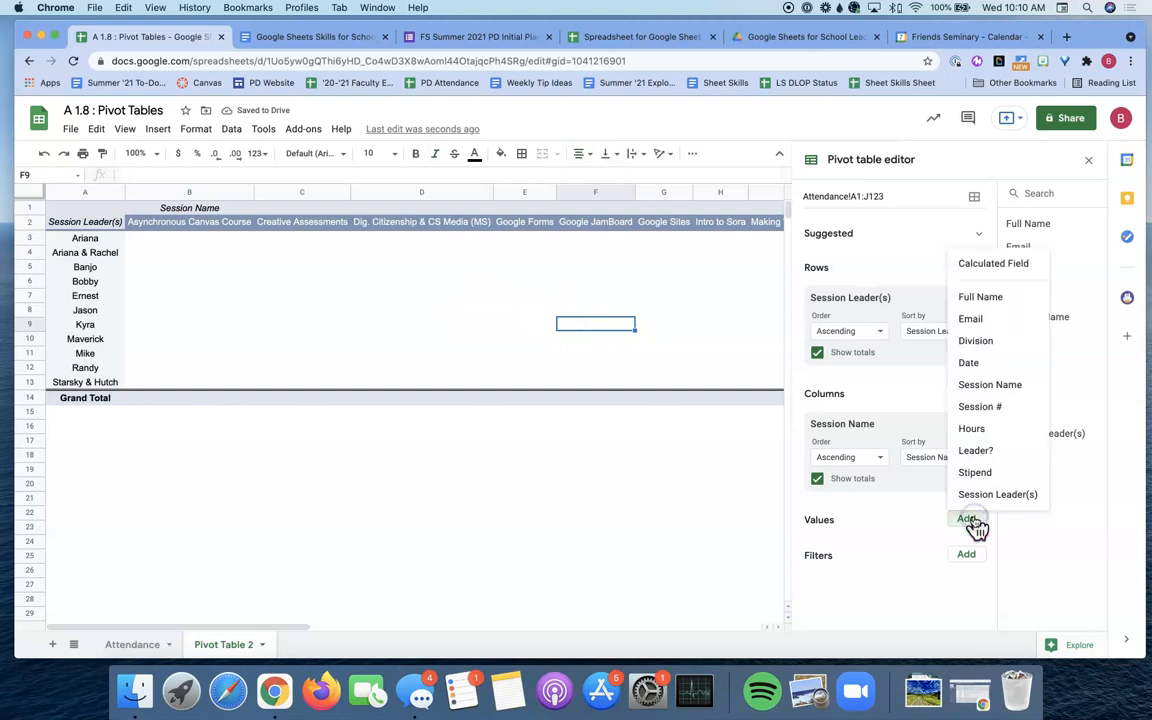
click(984, 429)
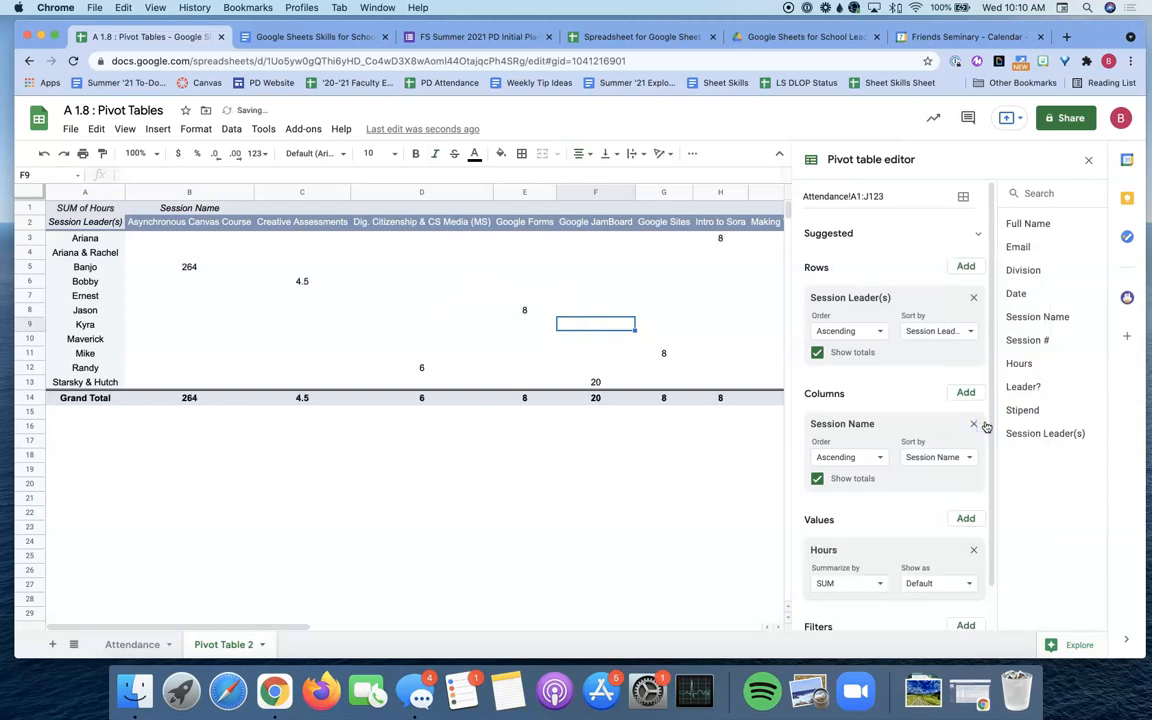
click(455, 352)
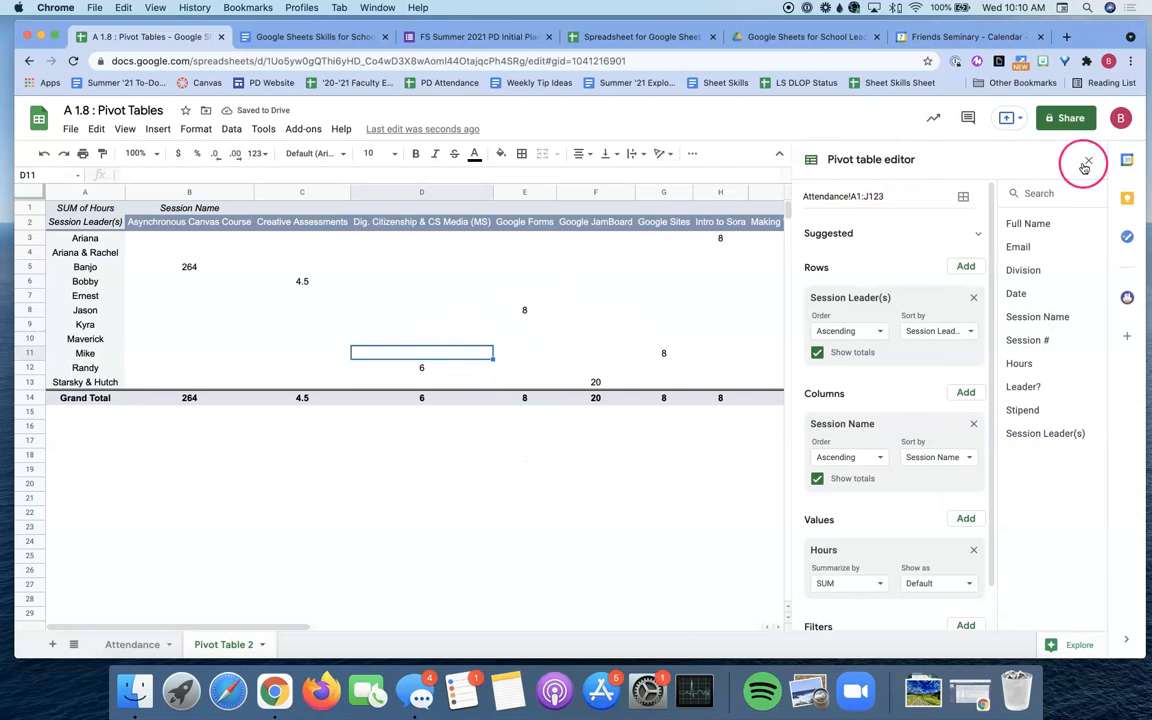
click(1088, 160)
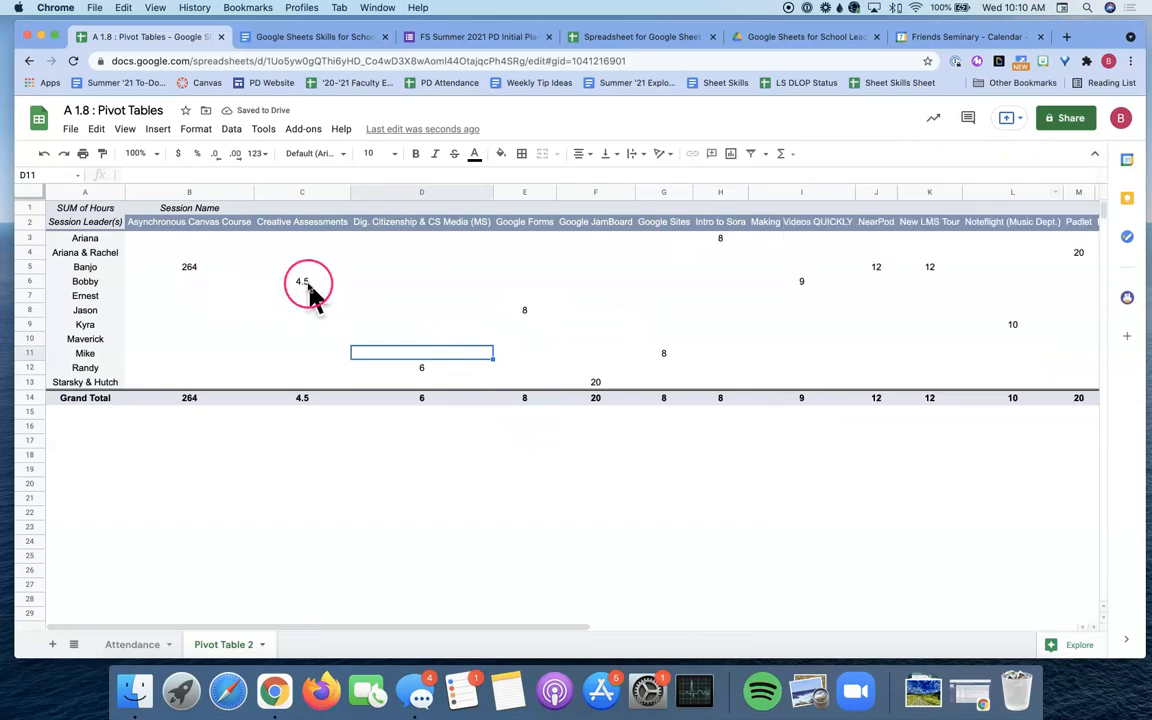
click(307, 285)
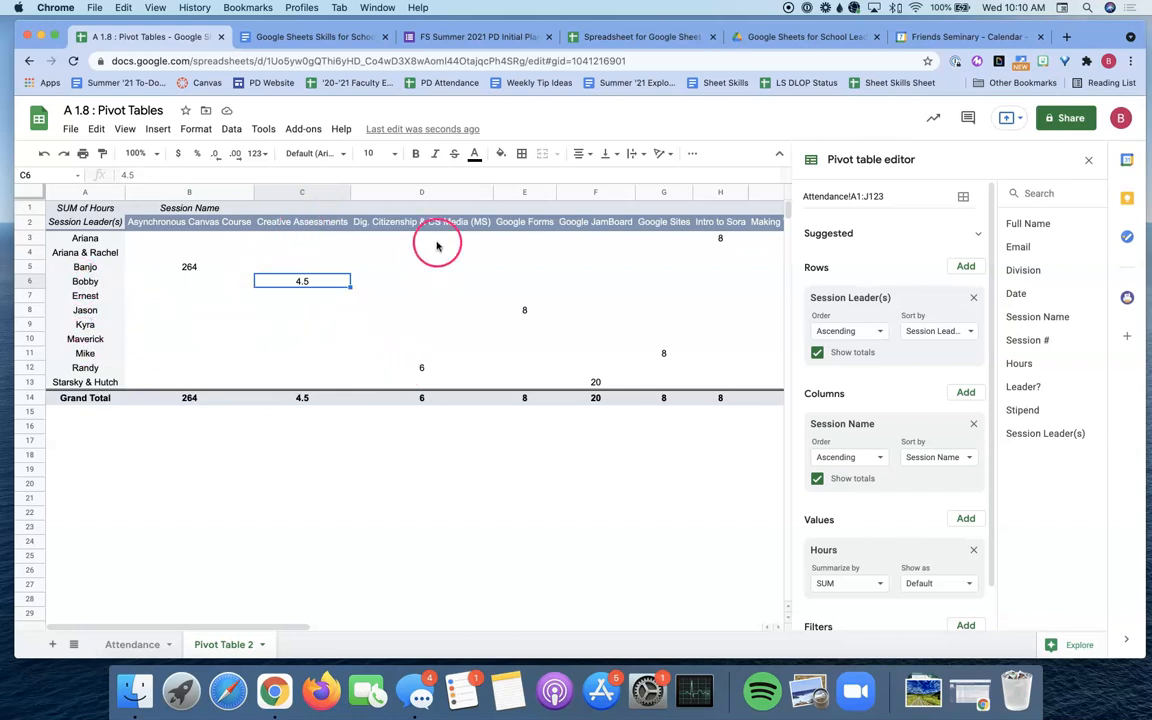
Step: Examine the hours per leader in the Creative Assessments column, then the Grand Total row and Grand Total column of the pivot table
click(300, 223)
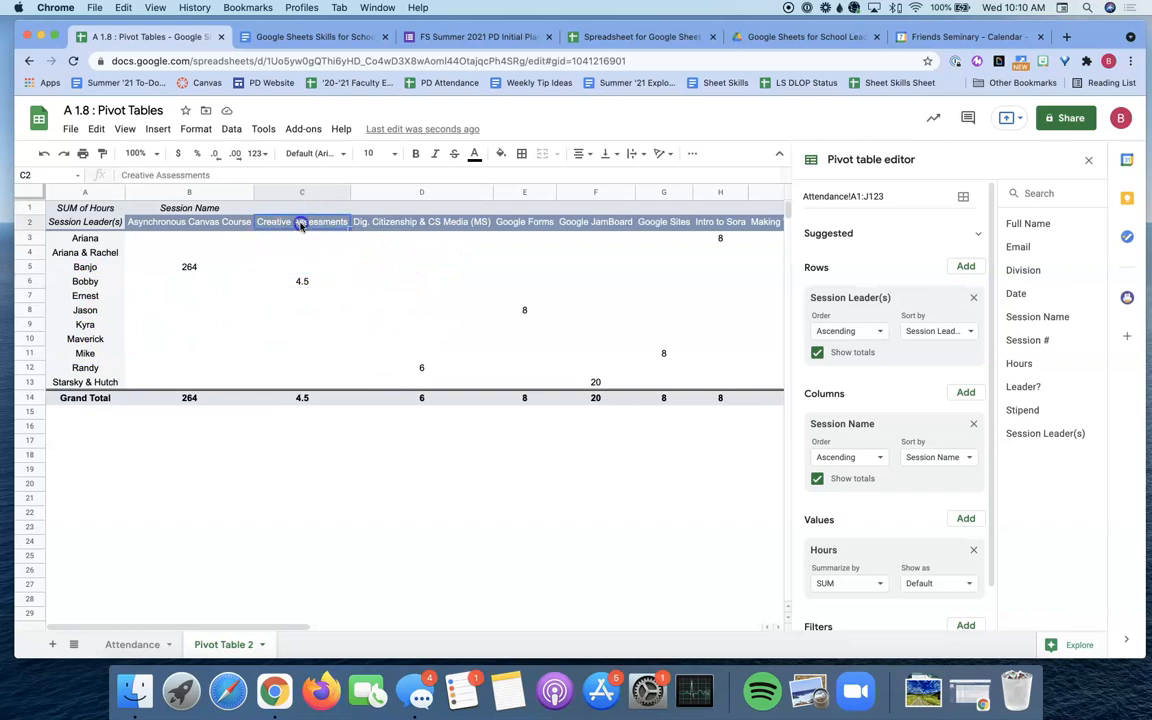
click(306, 239)
click(307, 326)
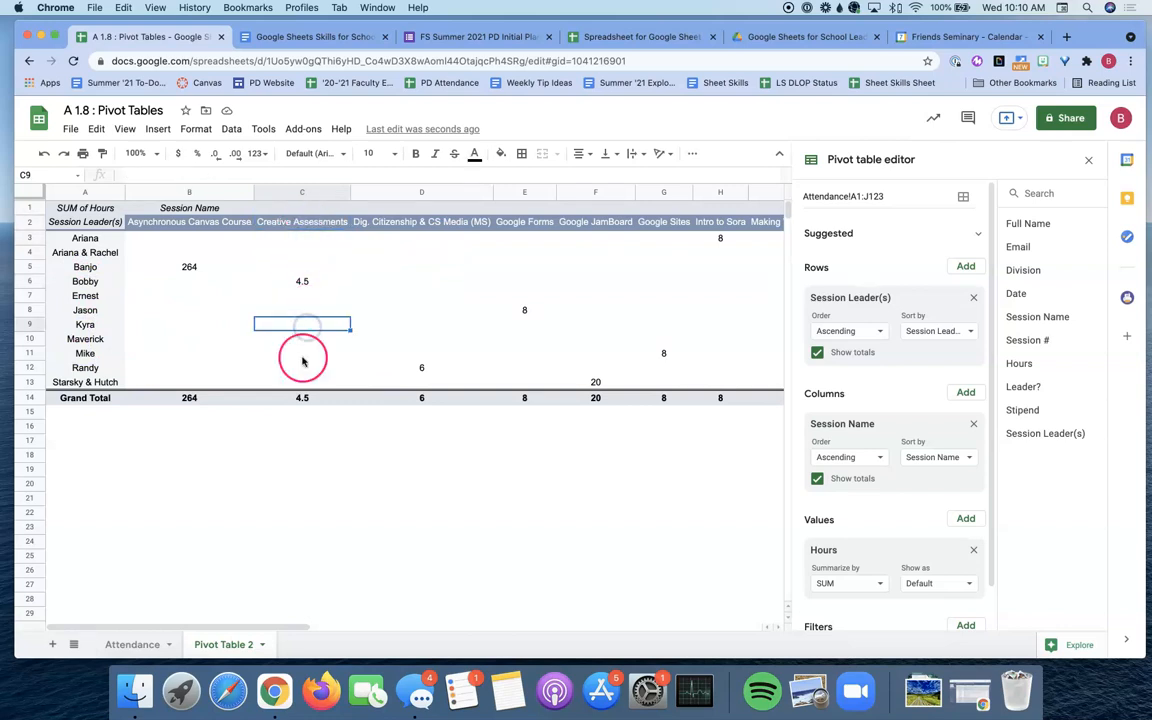
click(299, 367)
click(305, 283)
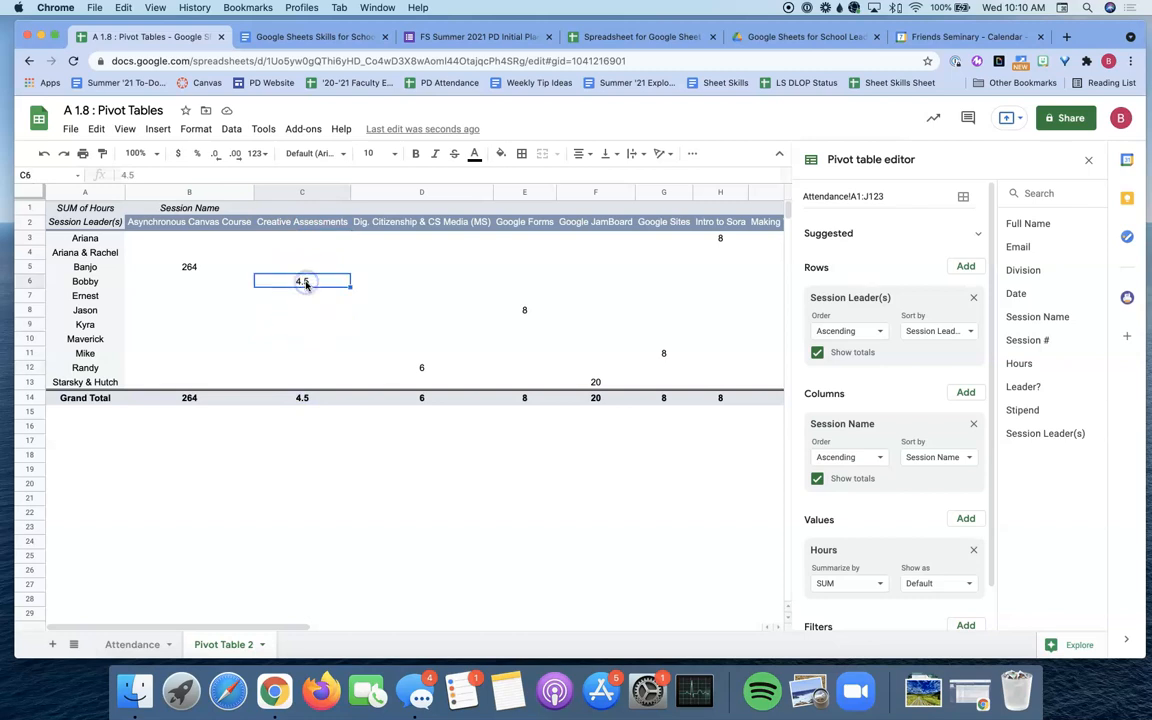
click(316, 398)
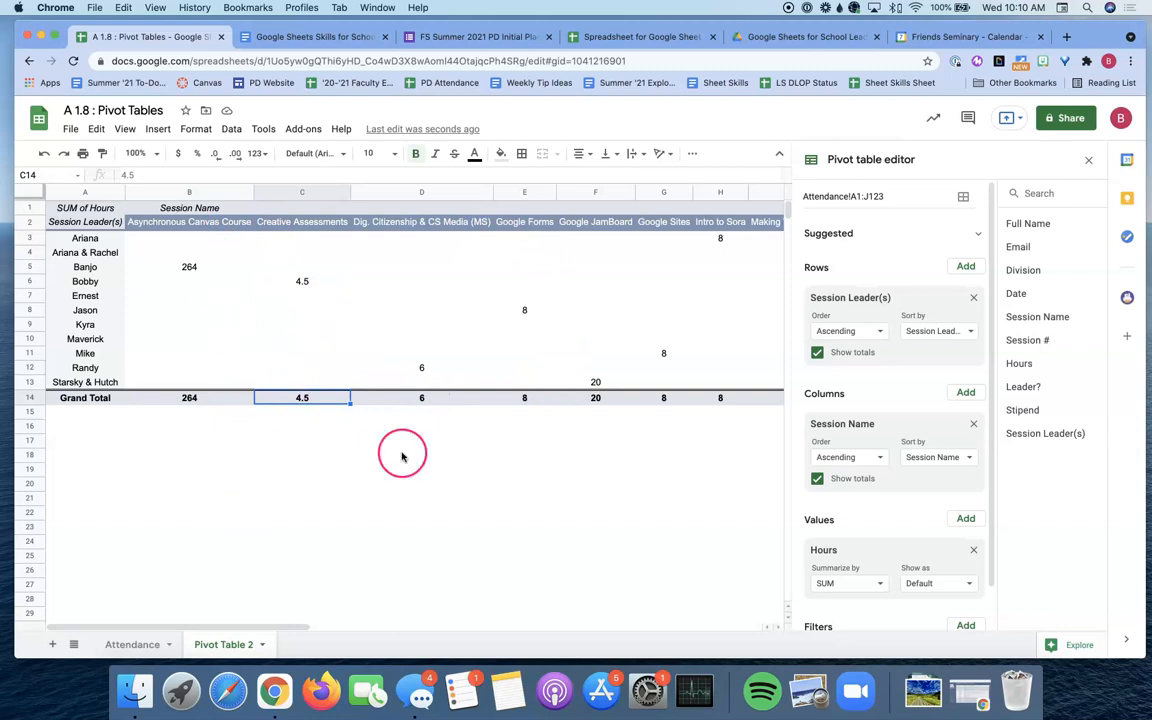
scroll(609, 334, right, 6)
scroll(612, 339, right, 8)
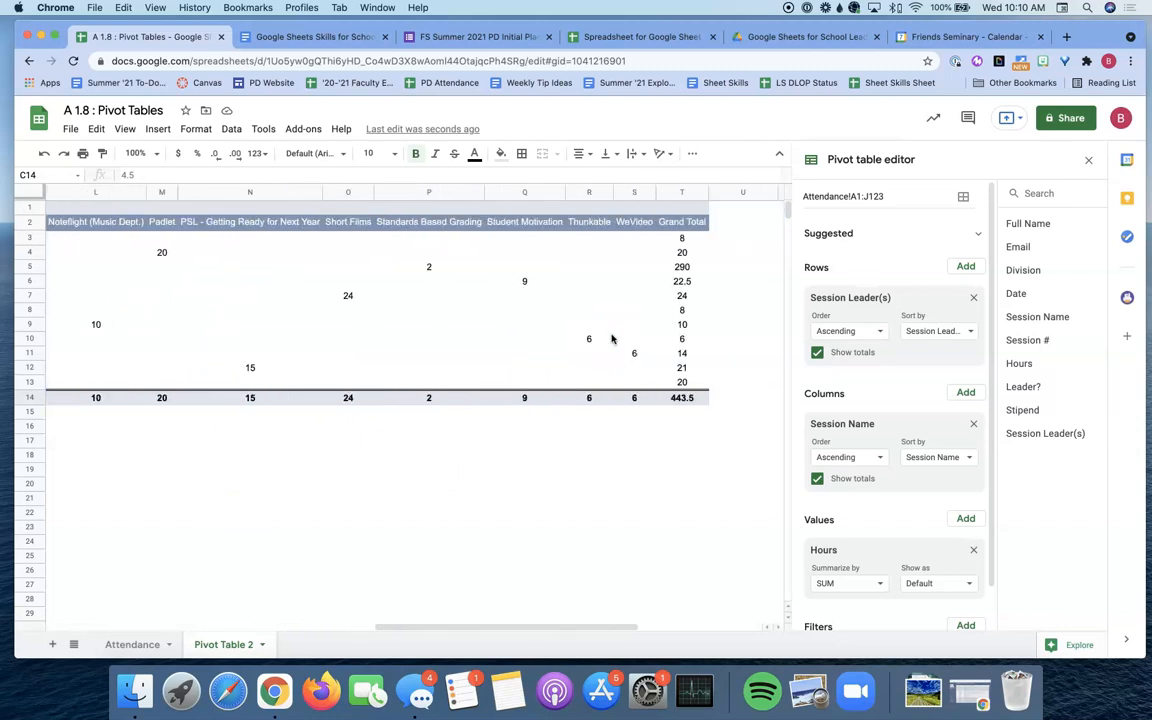
scroll(405, 262, down, 1)
scroll(405, 263, down, 1)
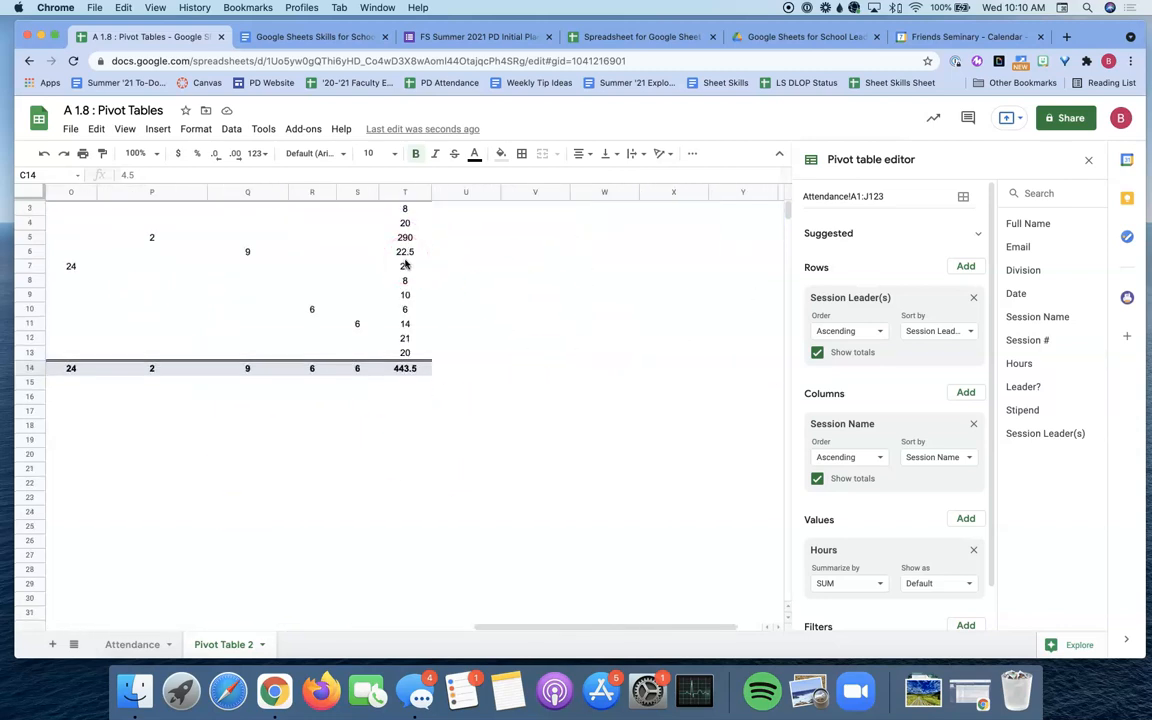
Step: Freeze the first column of the pivot table sheet so the session leaders stay in view when moving across the sessions
scroll(405, 264, up, 2)
scroll(405, 264, left, 14)
click(88, 193)
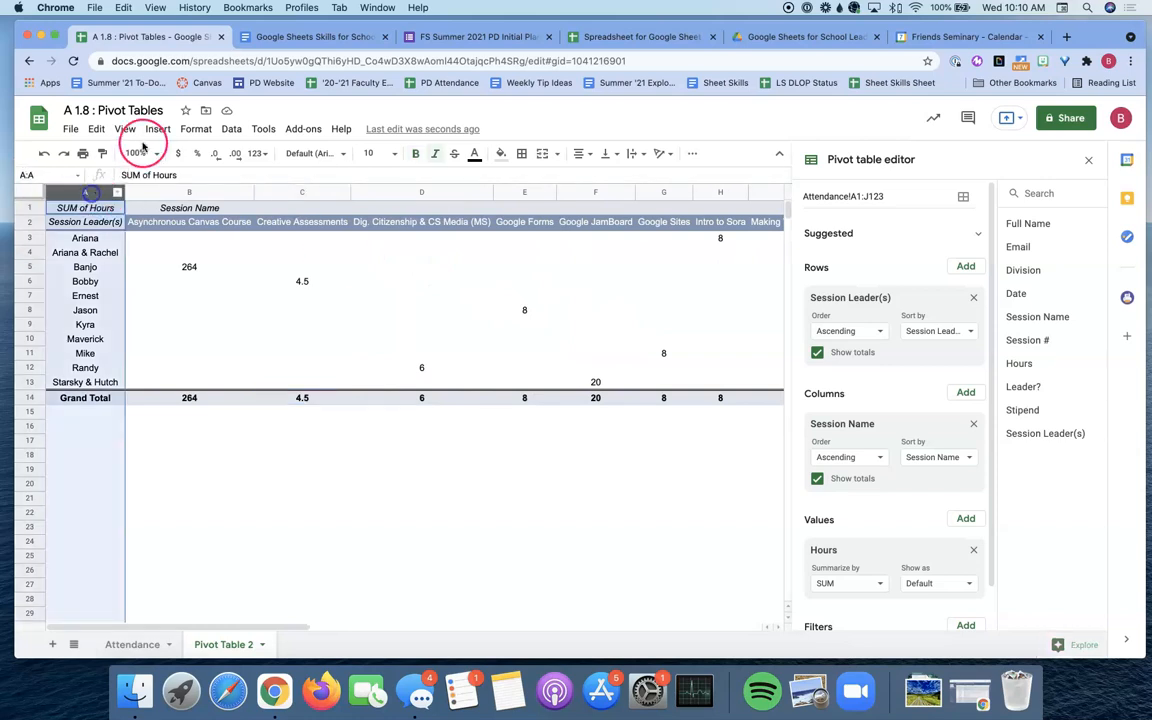
click(121, 129)
mouse_move(138, 154)
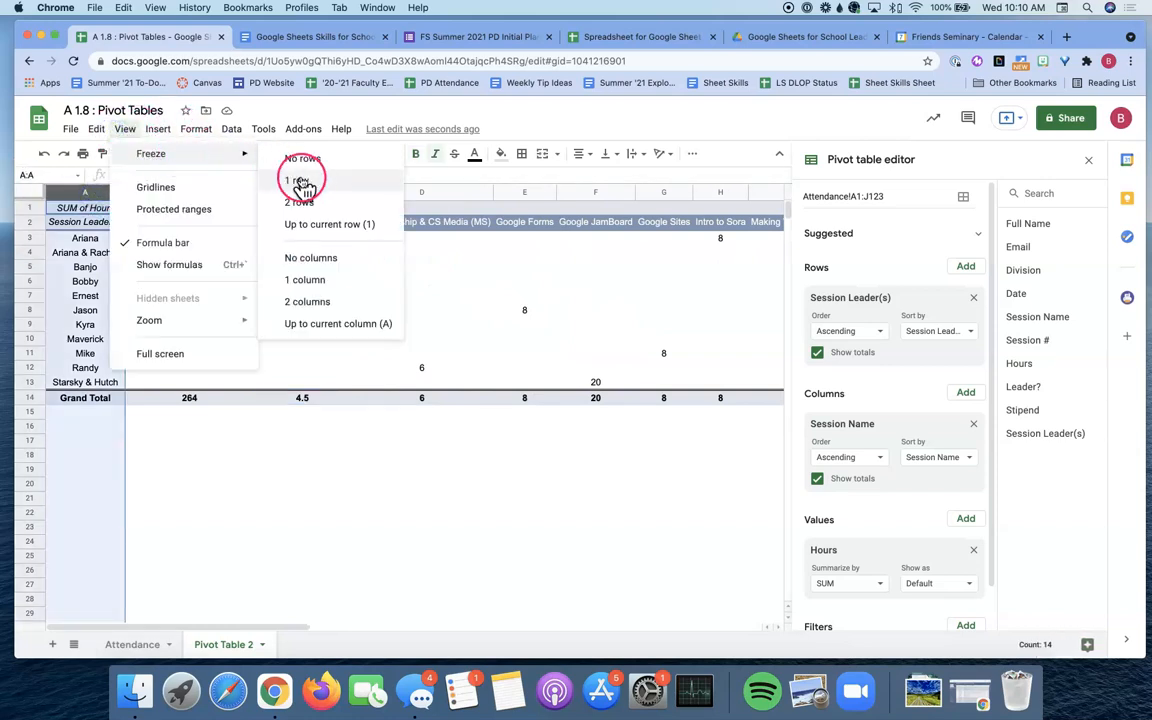
click(343, 283)
click(343, 287)
scroll(343, 287, right, 10)
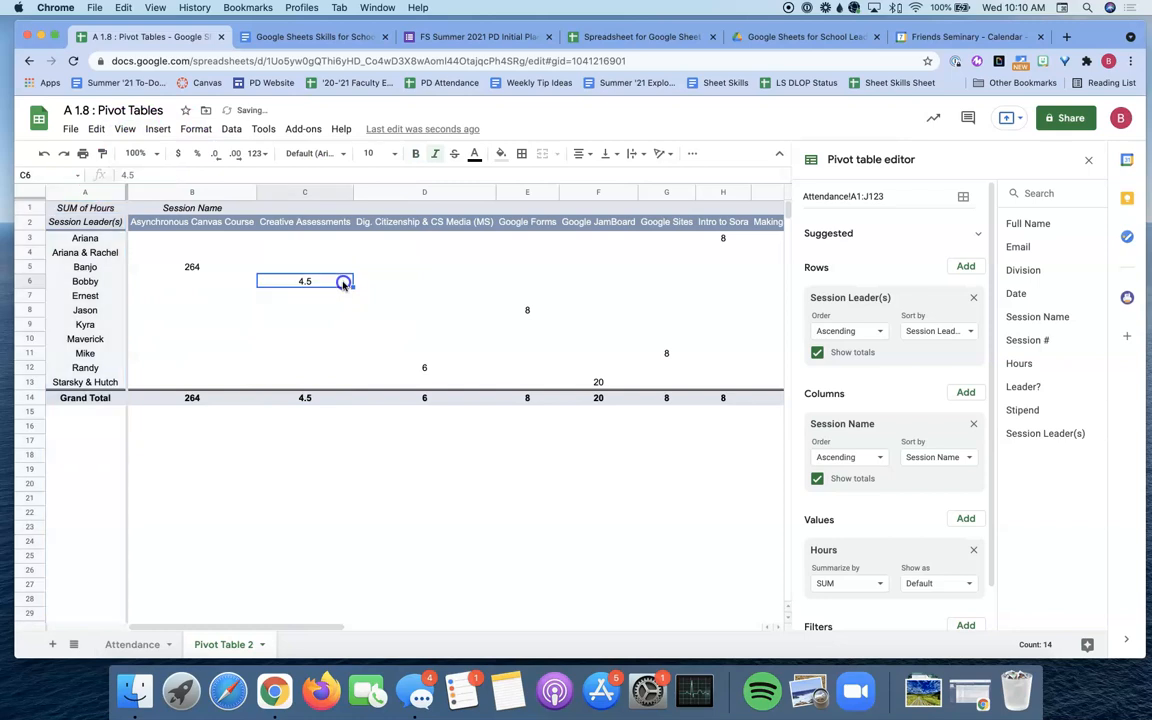
scroll(343, 287, right, 5)
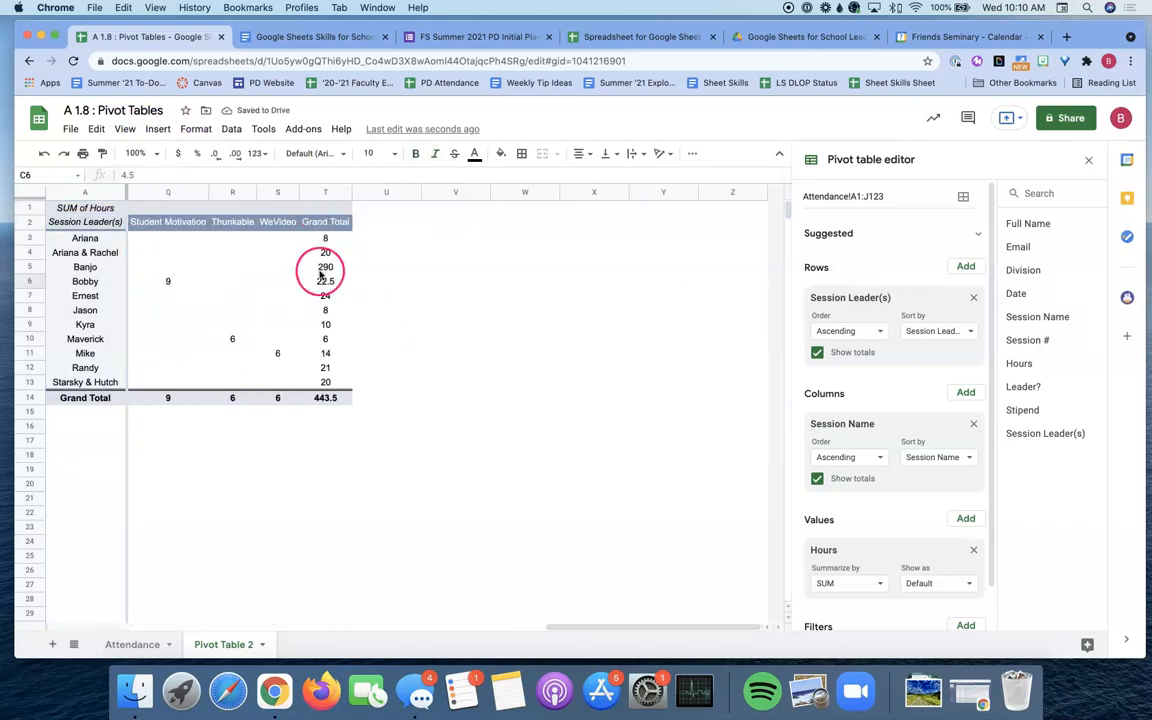
scroll(280, 272, left, 10)
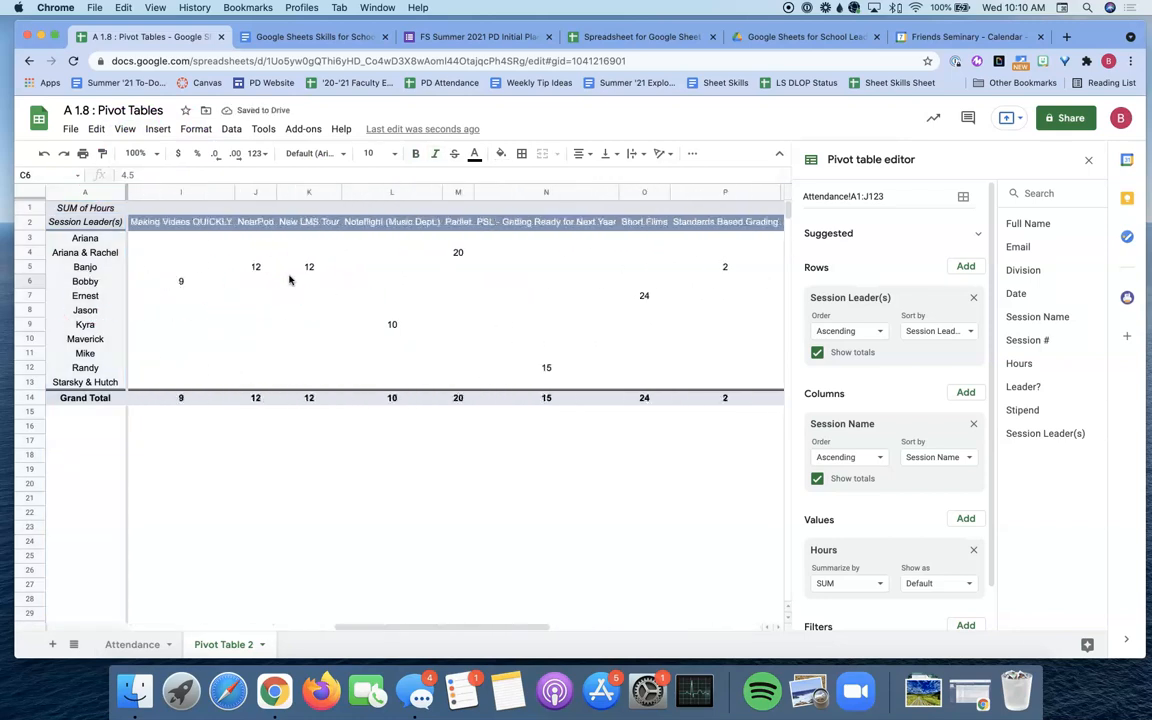
scroll(289, 280, left, 8)
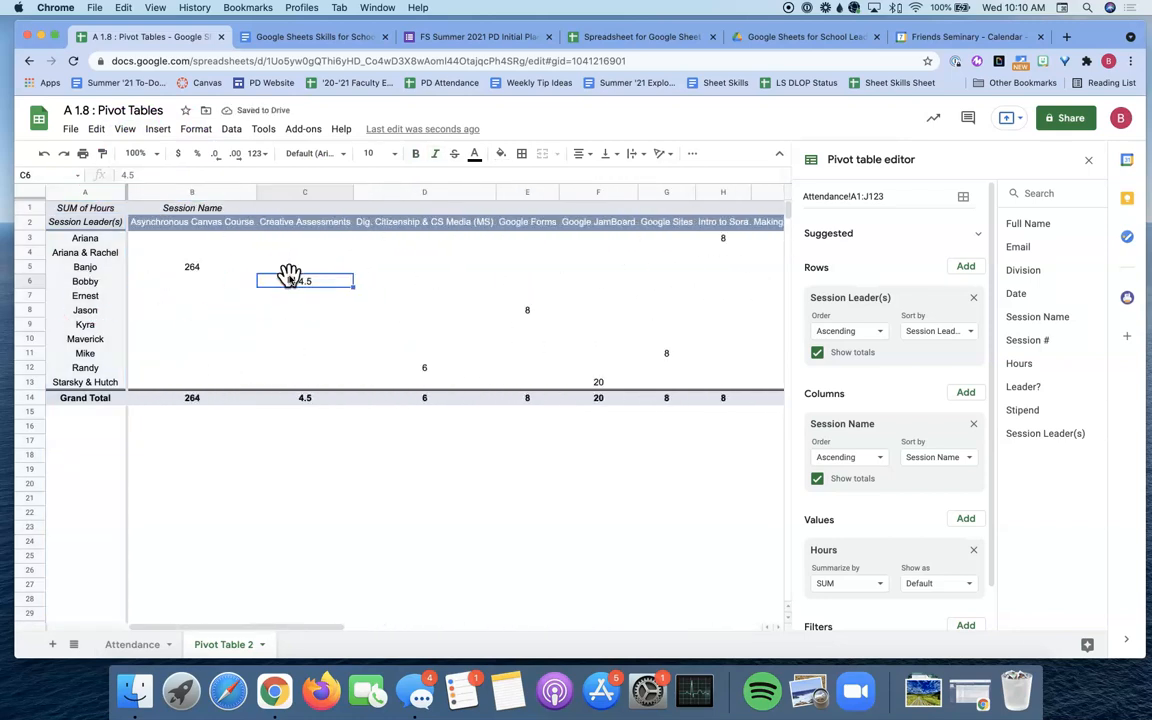
Step: Replace the Hours value with Stipend, summarized by SUM, and review the stipend totals across all sessions
click(972, 551)
click(967, 520)
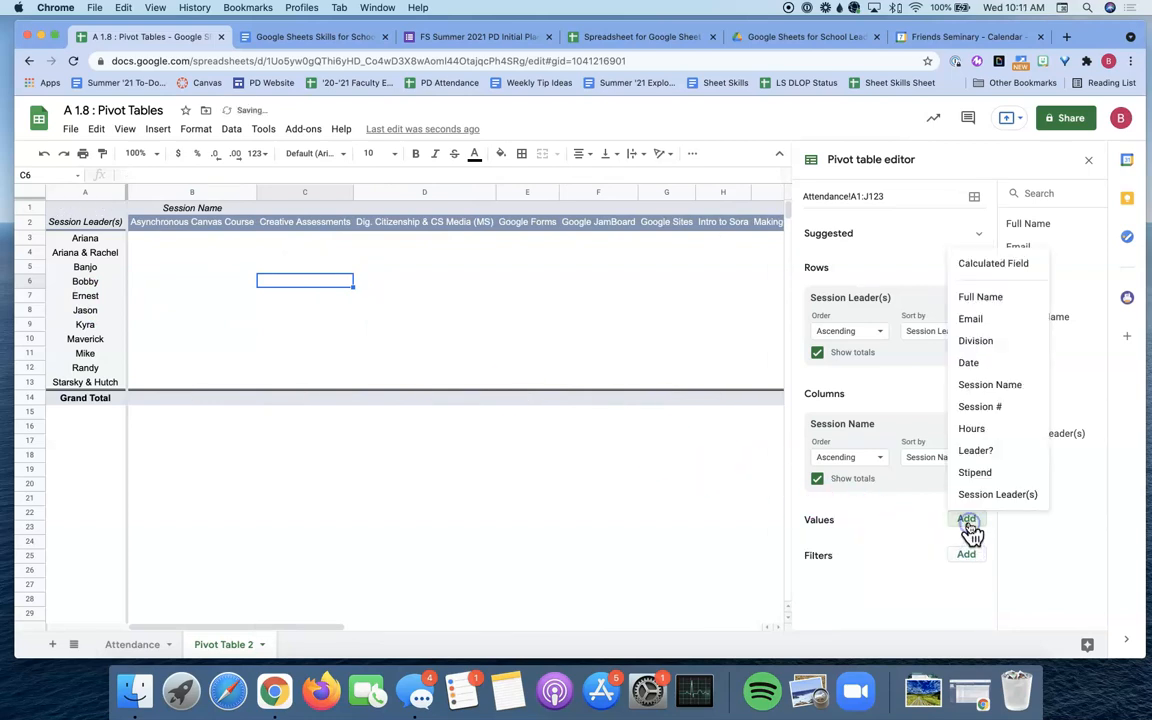
click(1000, 472)
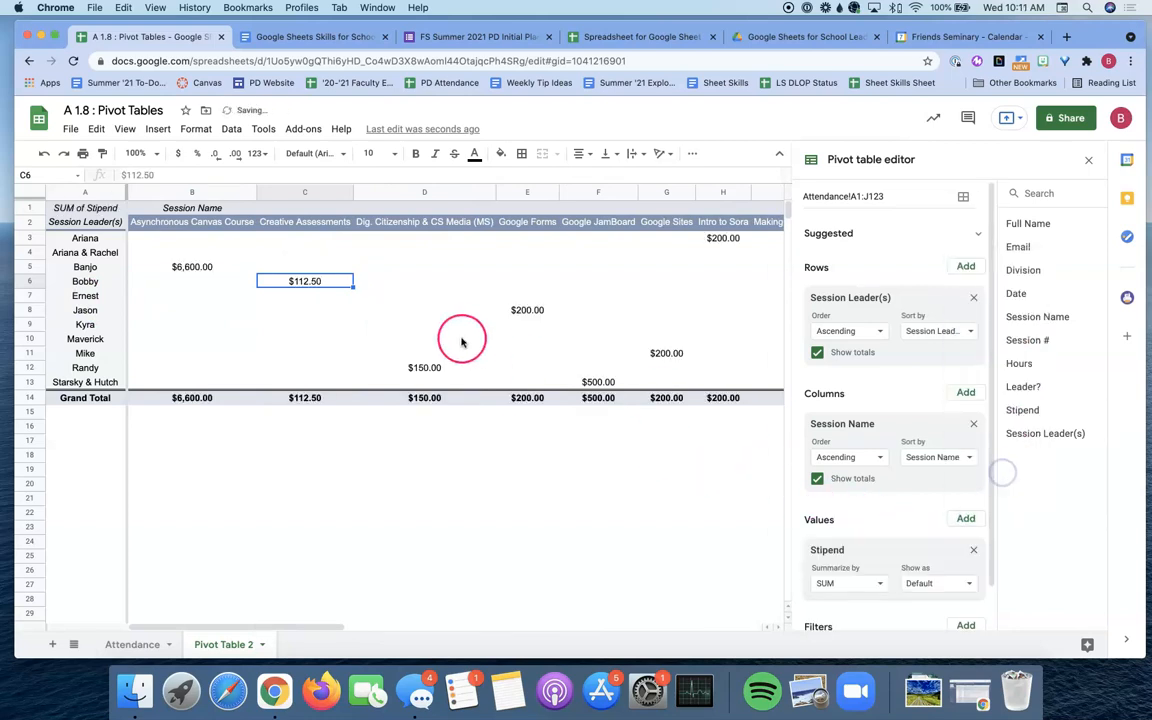
click(438, 328)
scroll(438, 330, right, 10)
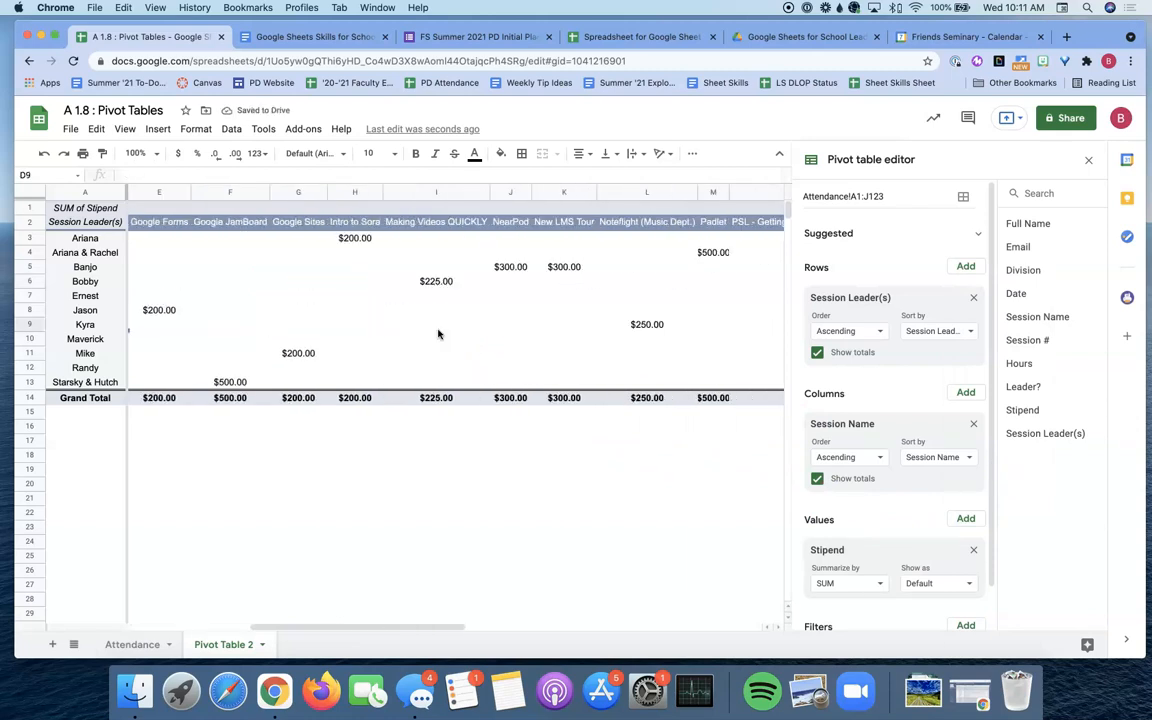
scroll(438, 334, right, 4)
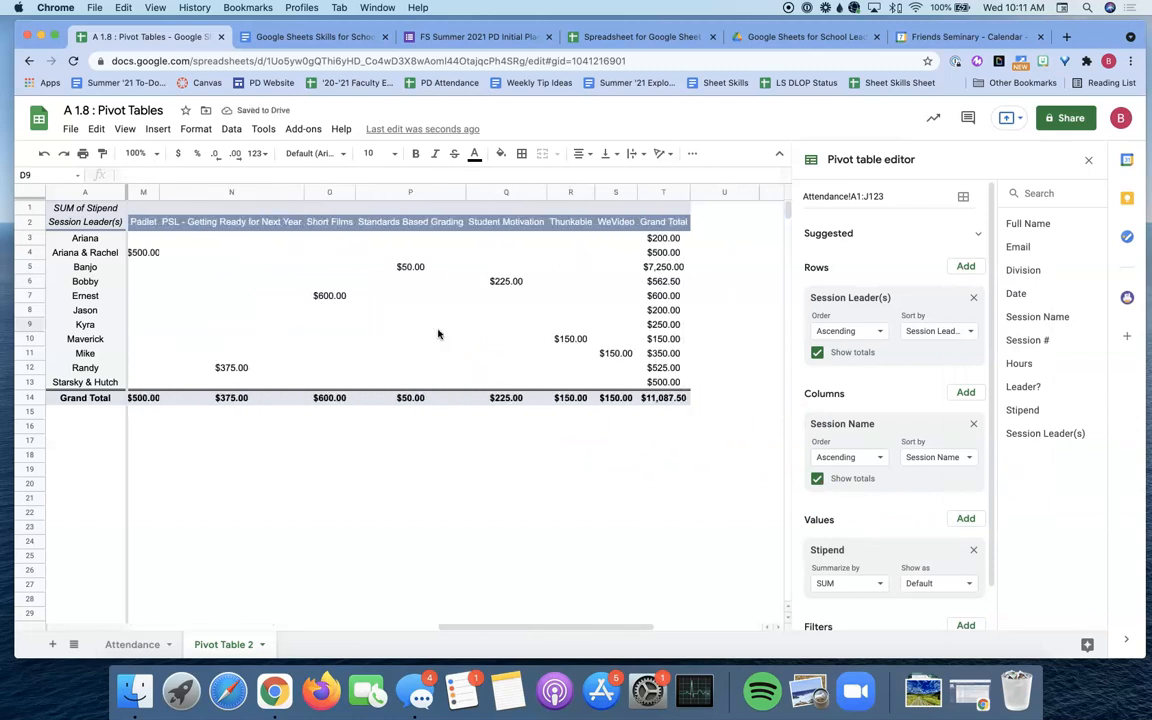
scroll(438, 334, left, 15)
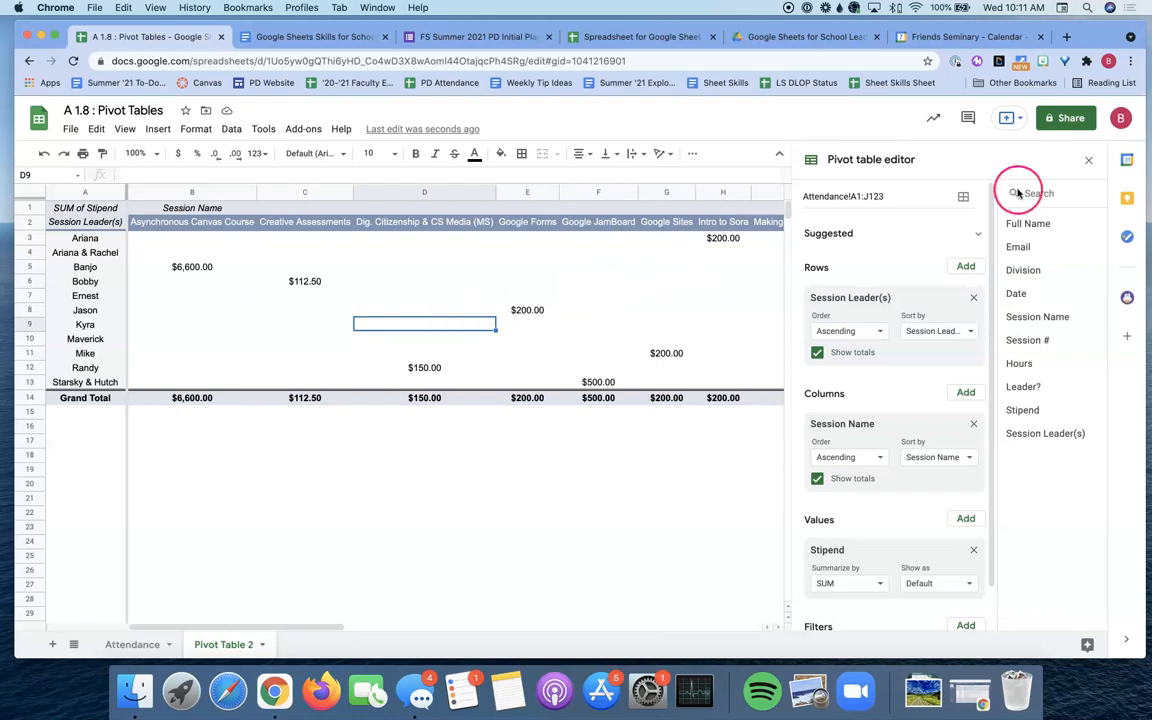
Step: Close the pivot table editor, reopen it from cell F9, close it again, and view the stipend Grand Total column
click(1091, 162)
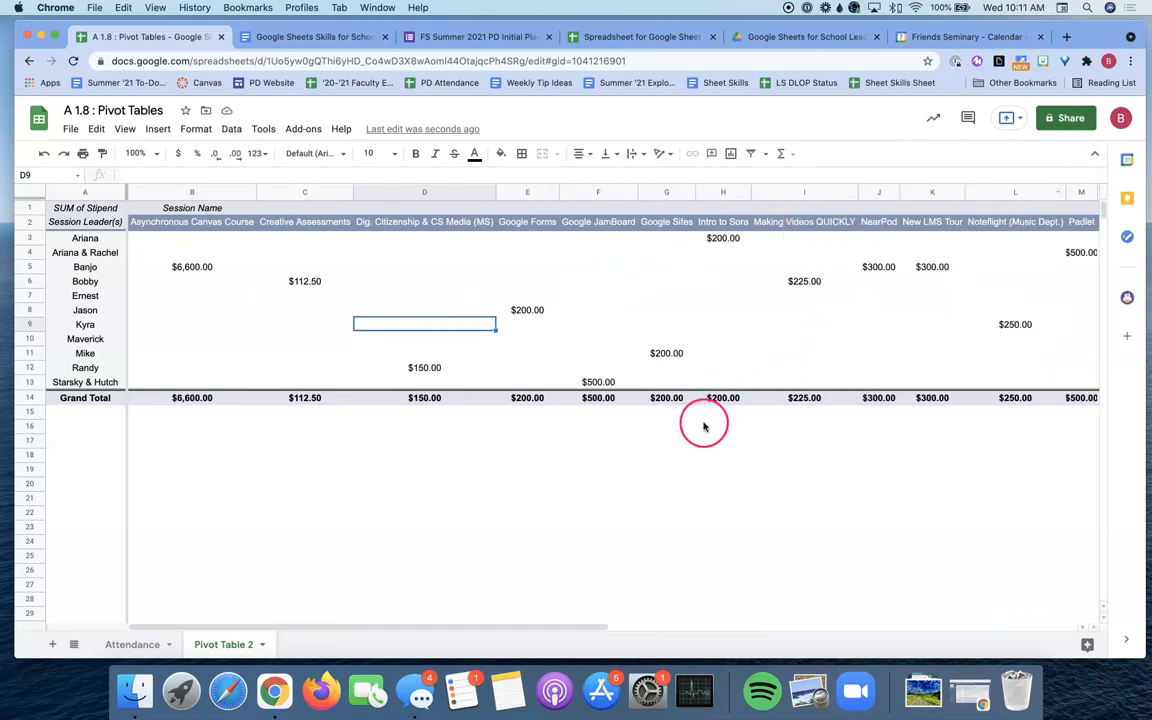
click(579, 324)
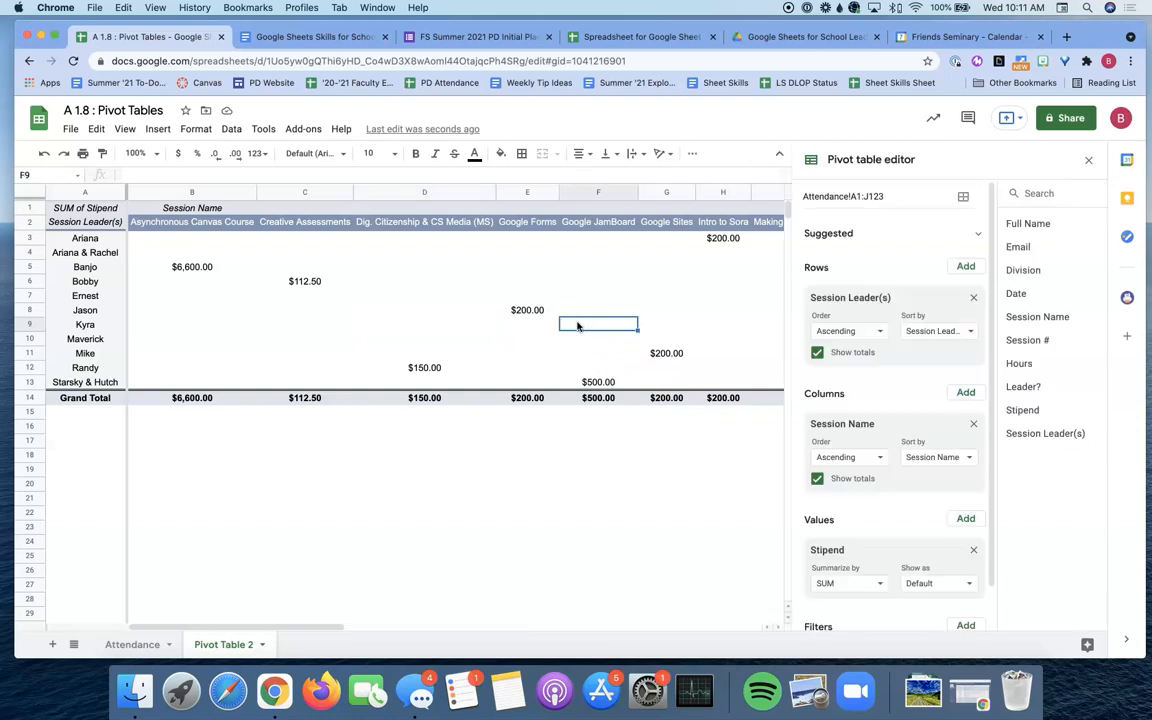
click(1089, 162)
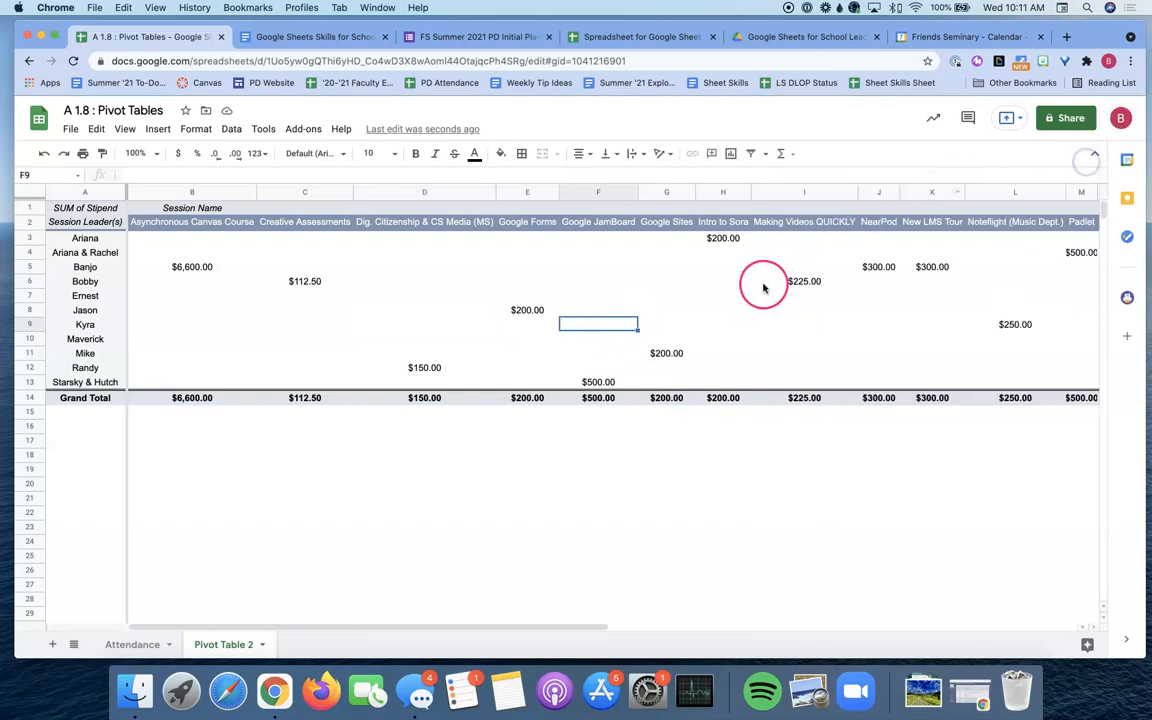
scroll(764, 288, right, 5)
scroll(764, 288, right, 5)
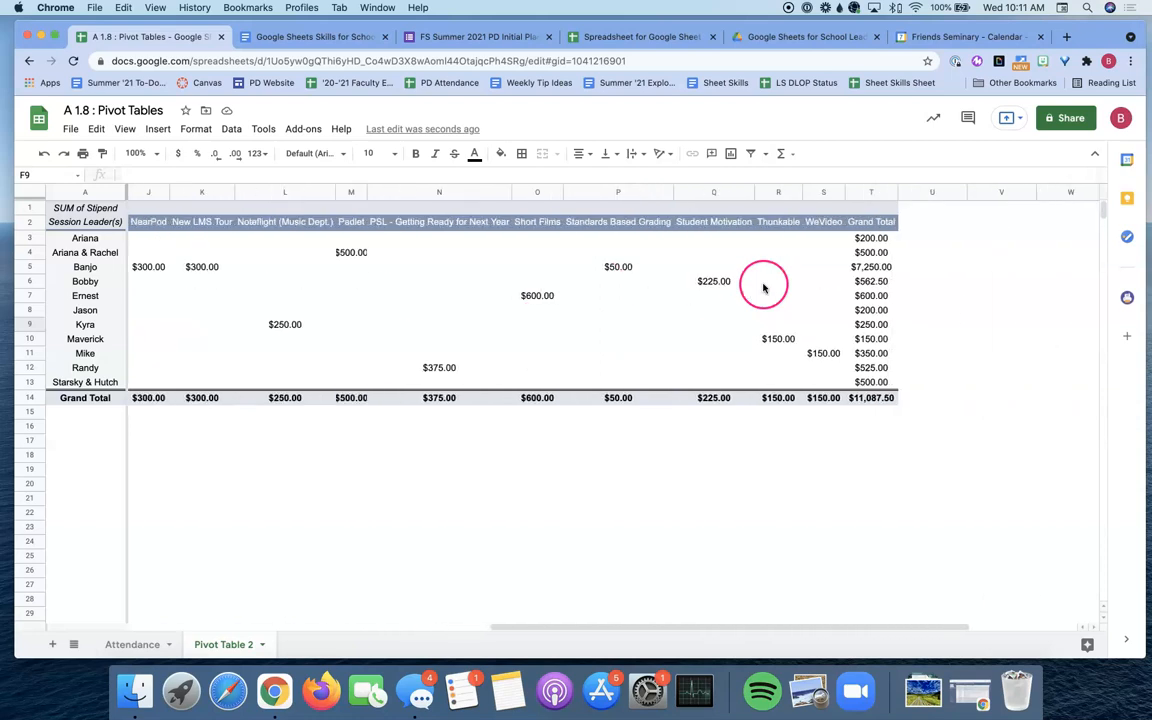